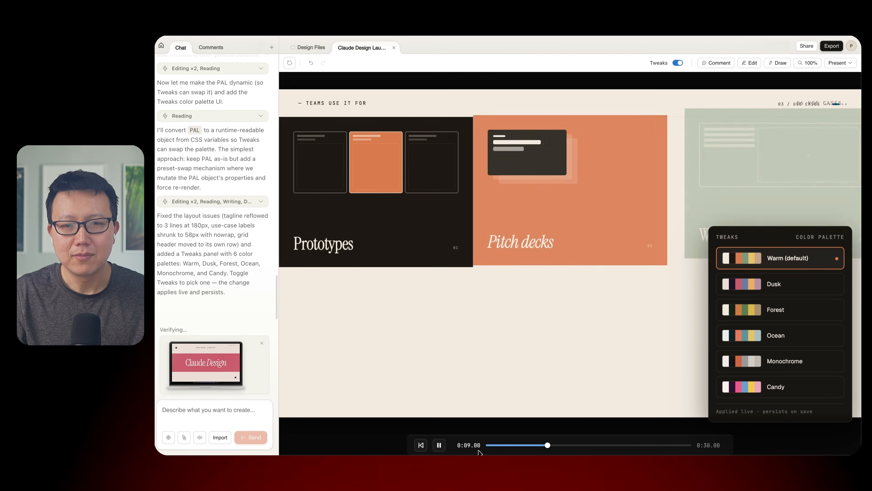
- Pause the video preview, then open the Claude design tutorial outline chat and read through its copy-only slide deck text
{"action": "left_click", "coordinate": [438, 445]}
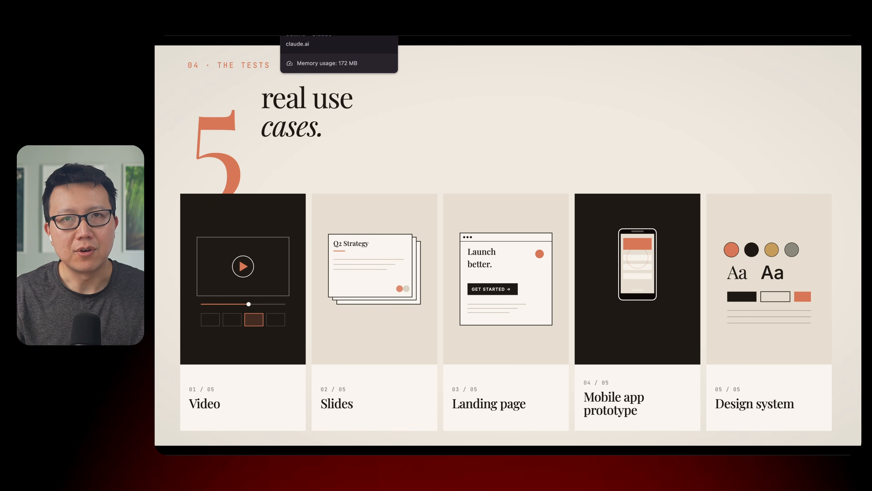
{"action": "left_click", "coordinate": [309, 14]}
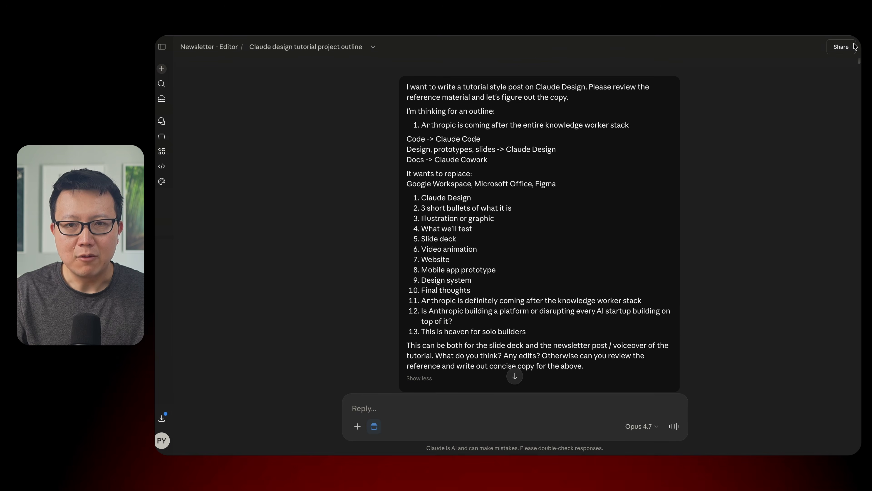
{"action": "left_click_drag", "start_coordinate": [859, 62], "coordinate": [843, 421]}
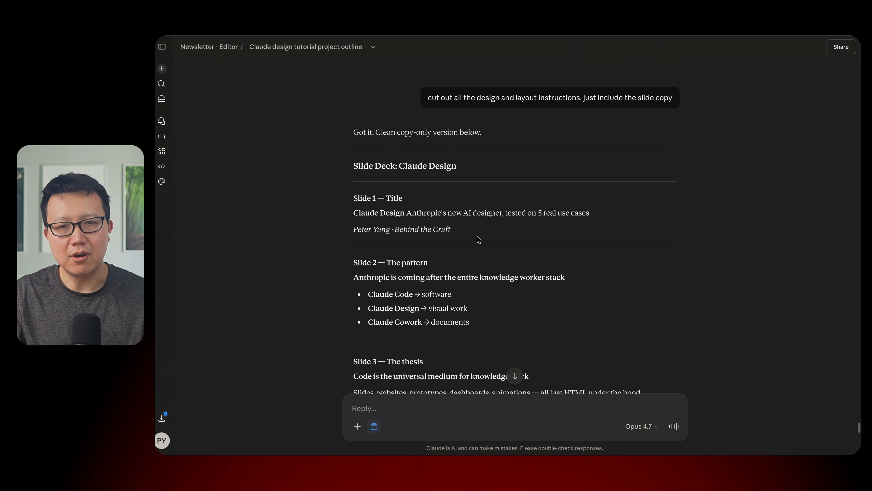
{"action": "scroll", "coordinate": [347, 279], "scroll_direction": "down", "scroll_amount": 3}
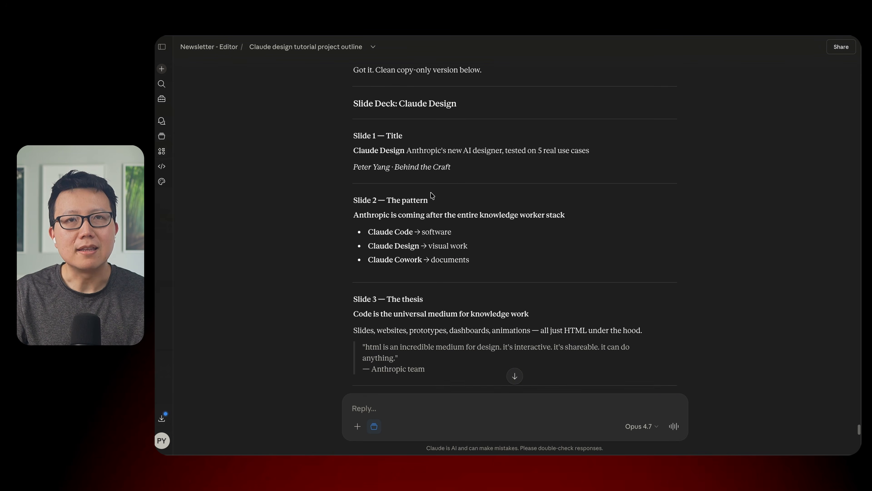
{"action": "scroll", "coordinate": [440, 211], "scroll_direction": "down", "scroll_amount": 15}
{"action": "scroll", "coordinate": [441, 206], "scroll_direction": "up", "scroll_amount": 7}
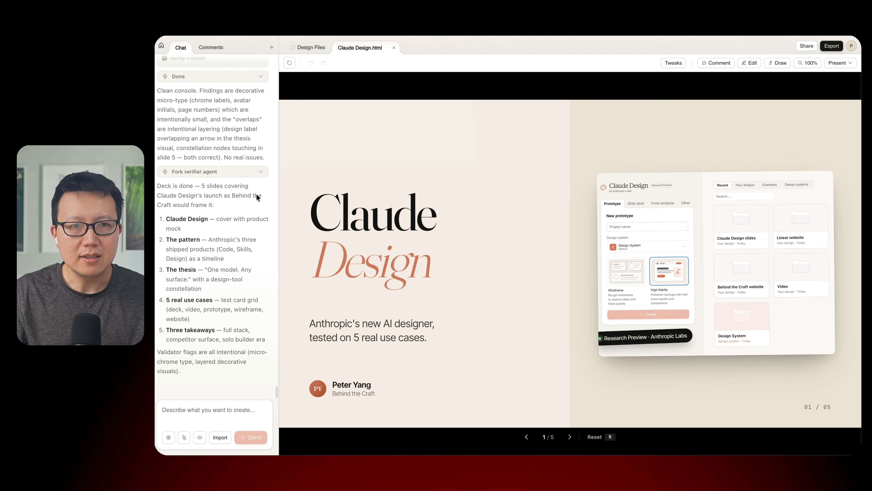
{"action": "scroll", "coordinate": [275, 326], "scroll_direction": "up", "scroll_amount": 10}
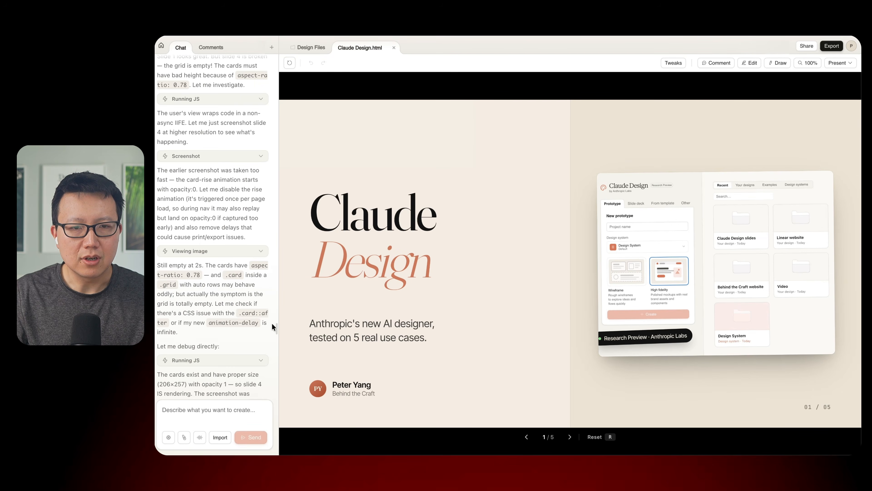
- Read the original prompt behind the Claude Design.html deck and page through its slides to the three takeaways
{"action": "left_click_drag", "start_coordinate": [275, 324], "coordinate": [275, 47]}
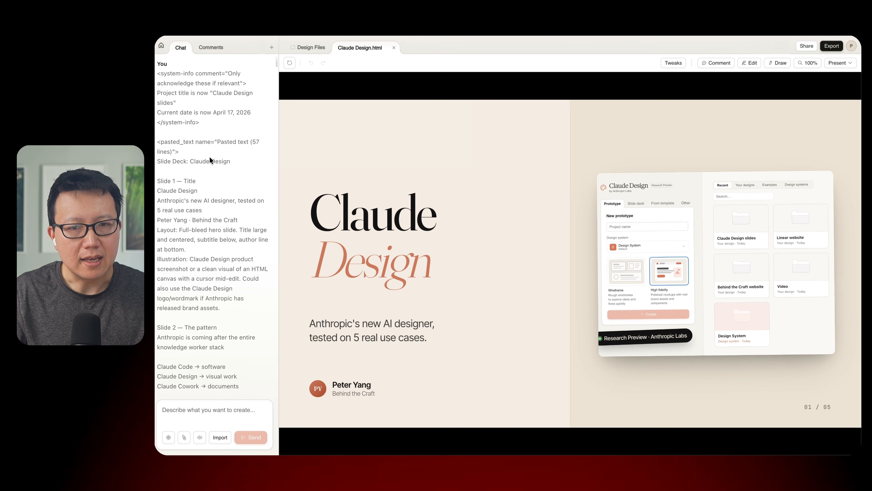
{"action": "mouse_move", "coordinate": [444, 241]}
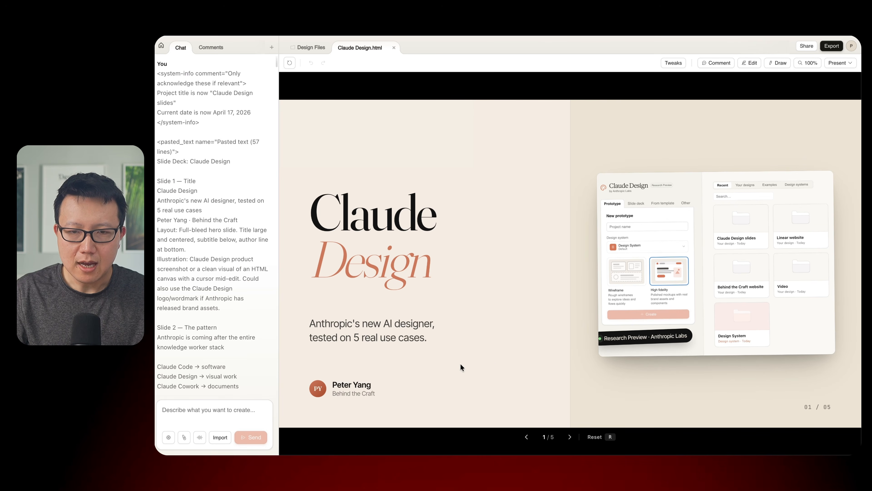
{"action": "left_click", "coordinate": [569, 438]}
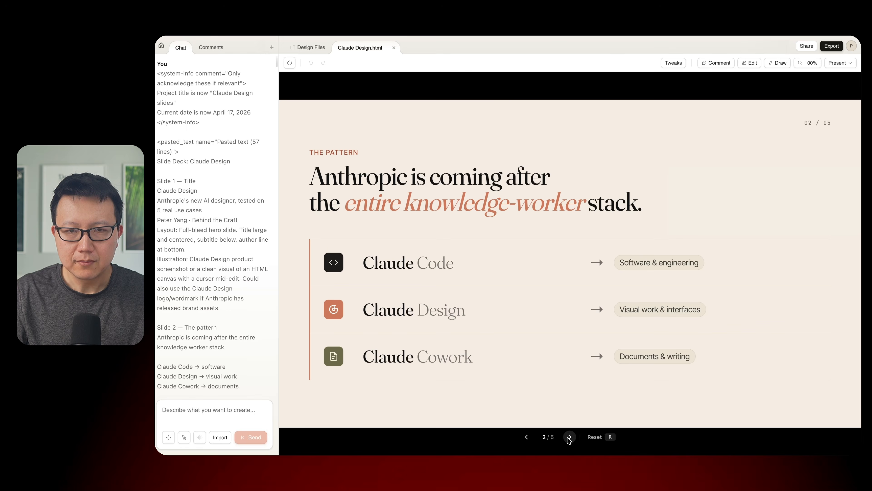
{"action": "left_click", "coordinate": [570, 438]}
{"action": "left_click", "coordinate": [569, 439]}
{"action": "left_click", "coordinate": [570, 439]}
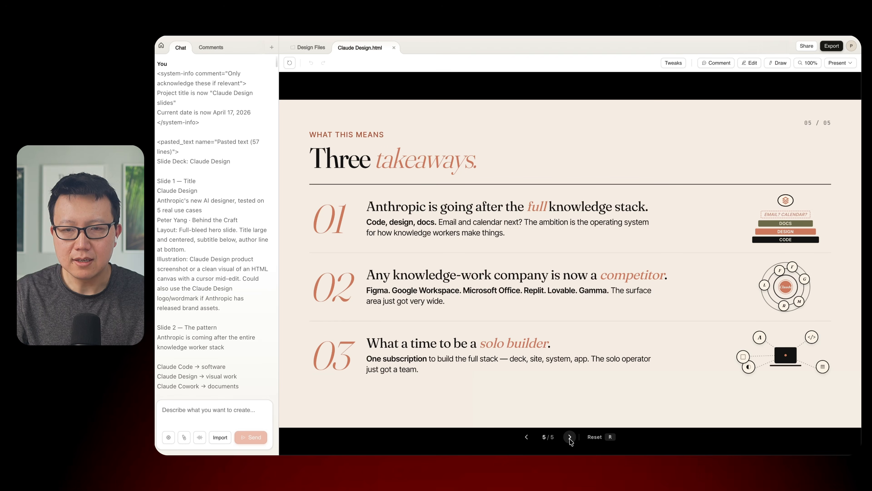
{"action": "left_click", "coordinate": [528, 438]}
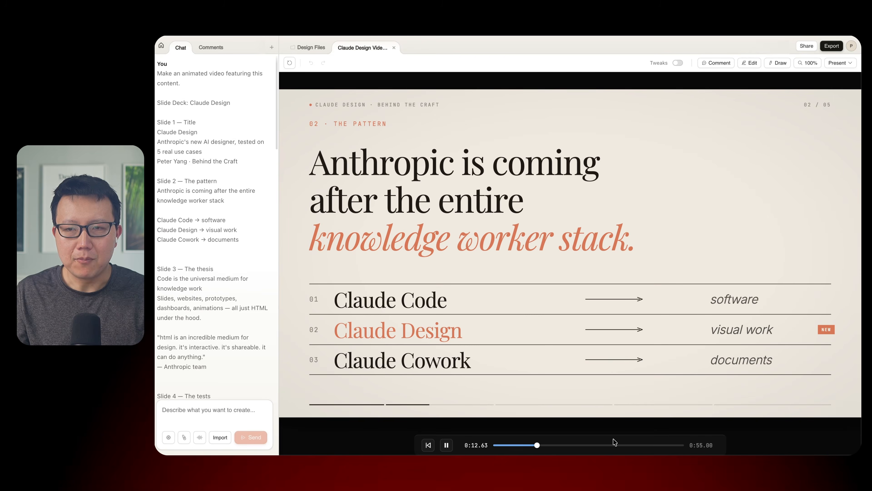
- Pause the animated video and highlight the chat prompt asking to convert it to a manually toggled slide deck
{"action": "left_click", "coordinate": [446, 445]}
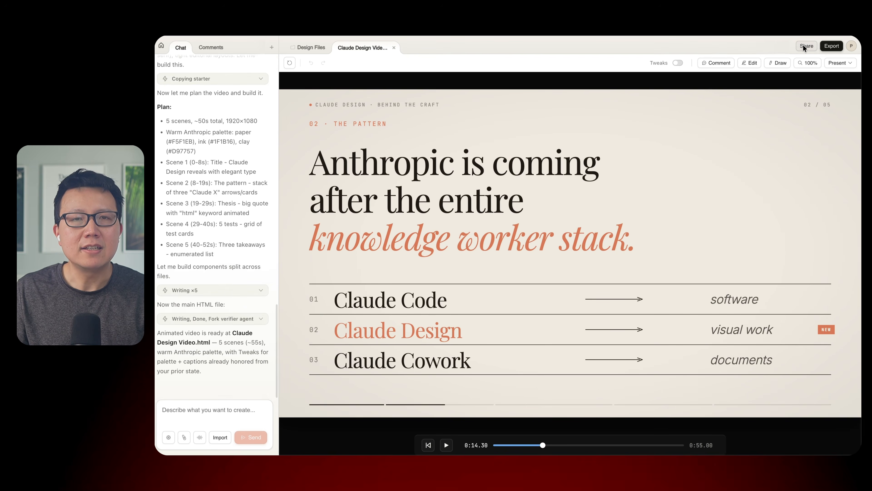
{"action": "left_click", "coordinate": [805, 47]}
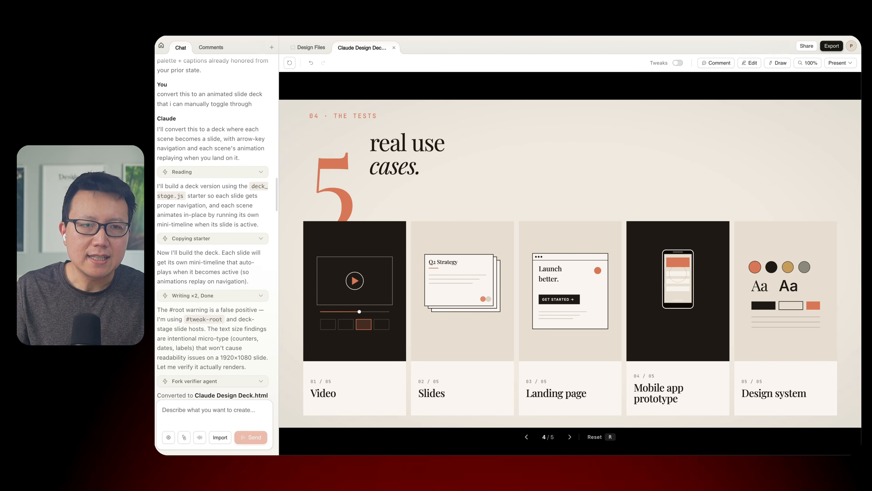
{"action": "left_click_drag", "start_coordinate": [159, 93], "coordinate": [257, 106]}
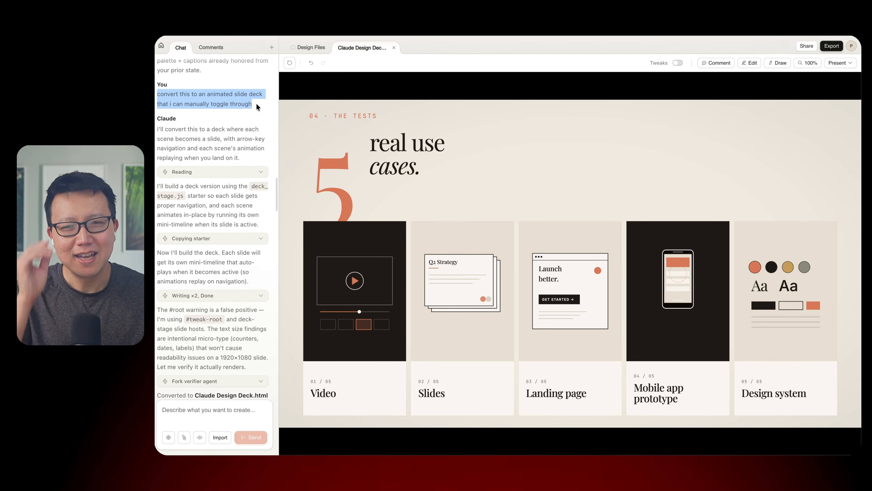
- Flip through the converted animated deck between slides 3 and 4, then go back to the cover slide
{"action": "mouse_move", "coordinate": [386, 200]}
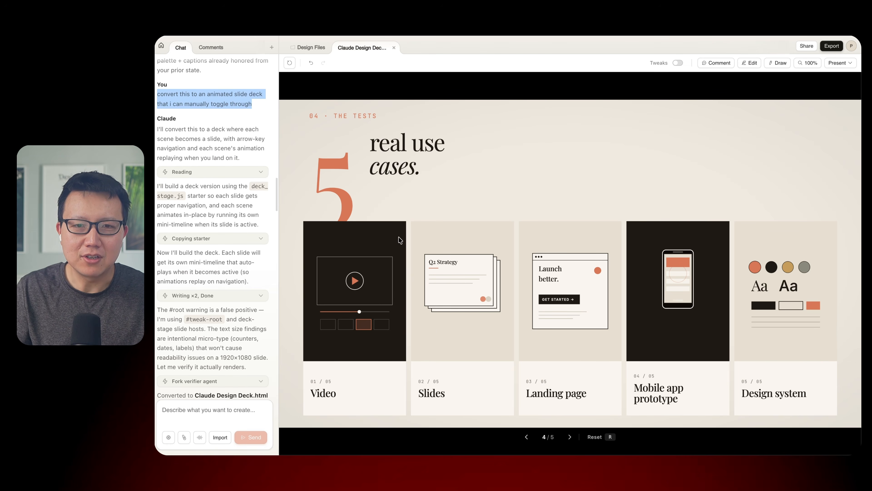
{"action": "left_click", "coordinate": [526, 436]}
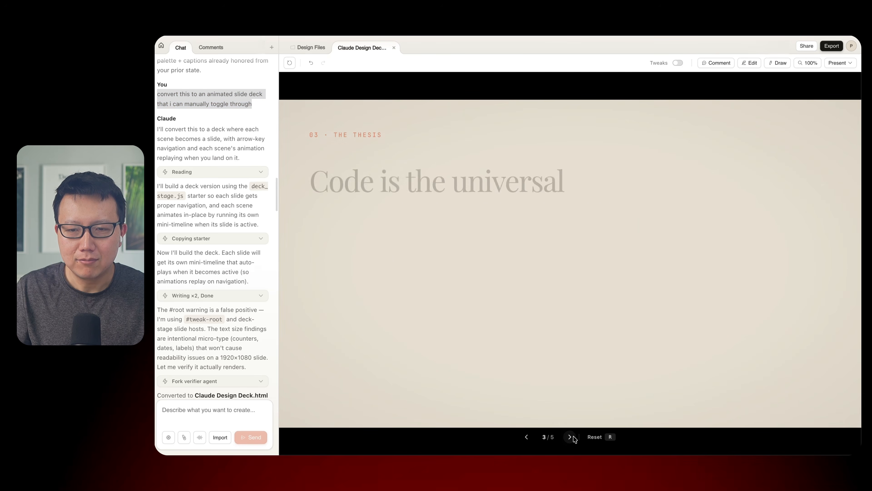
{"action": "left_click", "coordinate": [571, 436]}
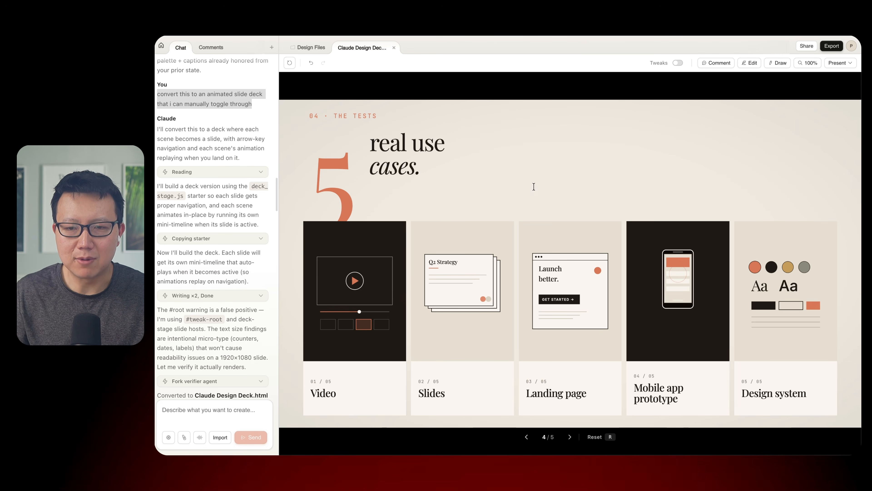
{"action": "key", "text": "Left"}
{"action": "key", "text": "Left"}
{"action": "key", "text": "Left"}
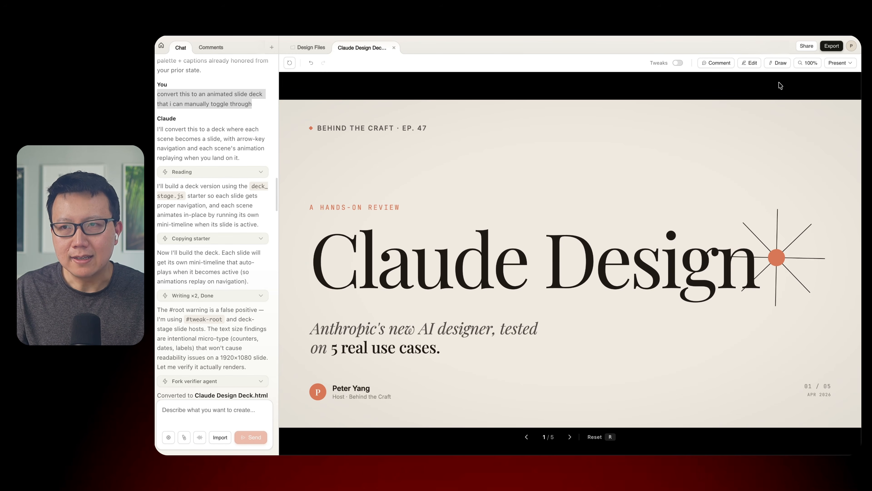
- Delete the "BEHIND THE CRAFT · EP. 47" text from the cover slide and leave edit mode to apply it
{"action": "left_click", "coordinate": [752, 62]}
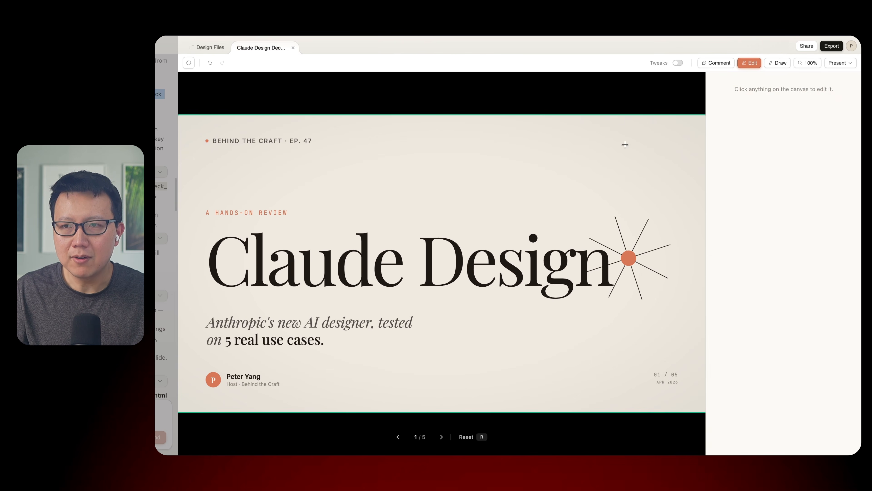
{"action": "left_click", "coordinate": [315, 139]}
{"action": "key", "text": "BackSpace"}
{"action": "key", "text": "BackSpace"}
{"action": "key", "text": "BackSpace"}
{"action": "key", "text": "BackSpace"}
{"action": "key", "text": "BackSpace"}
{"action": "key", "text": "BackSpace"}
{"action": "key", "text": "BackSpace"}
{"action": "key", "text": "BackSpace"}
{"action": "key", "text": "BackSpace"}
{"action": "key", "text": "BackSpace"}
{"action": "key", "text": "BackSpace"}
{"action": "key", "text": "BackSpace"}
{"action": "key", "text": "BackSpace"}
{"action": "key", "text": "BackSpace"}
{"action": "key", "text": "BackSpace"}
{"action": "key", "text": "BackSpace"}
{"action": "key", "text": "BackSpace"}
{"action": "key", "text": "BackSpace"}
{"action": "key", "text": "BackSpace"}
{"action": "key", "text": "BackSpace"}
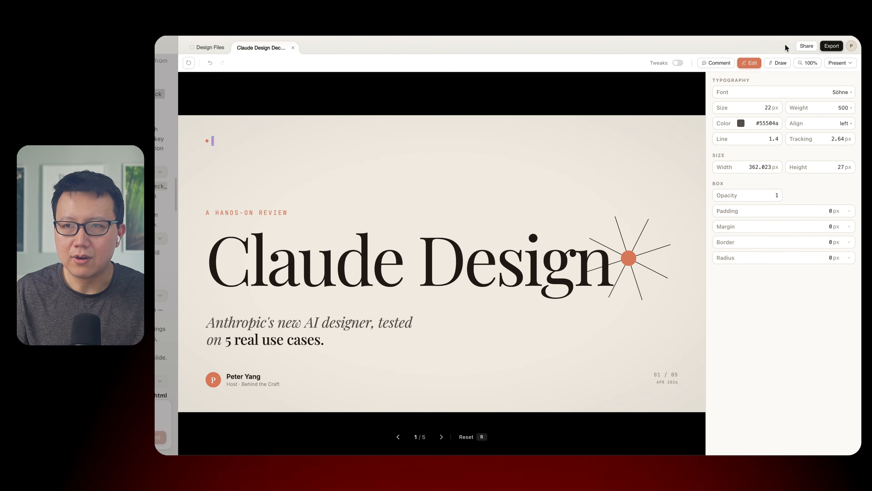
{"action": "left_click", "coordinate": [750, 63]}
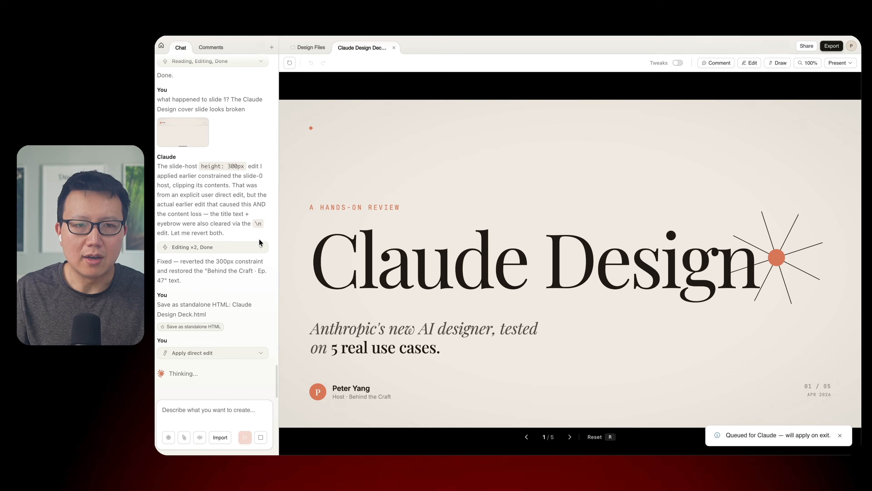
- Look back through the chat history for the earlier change requests on the deck's slides
{"action": "scroll", "coordinate": [240, 242], "scroll_direction": "up", "scroll_amount": 5}
{"action": "scroll", "coordinate": [236, 239], "scroll_direction": "up", "scroll_amount": 15}
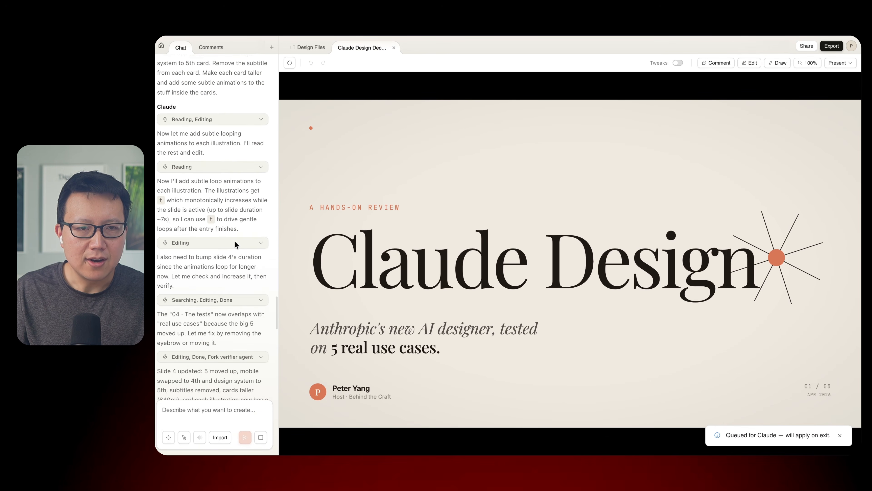
{"action": "scroll", "coordinate": [259, 302], "scroll_direction": "down", "scroll_amount": 15}
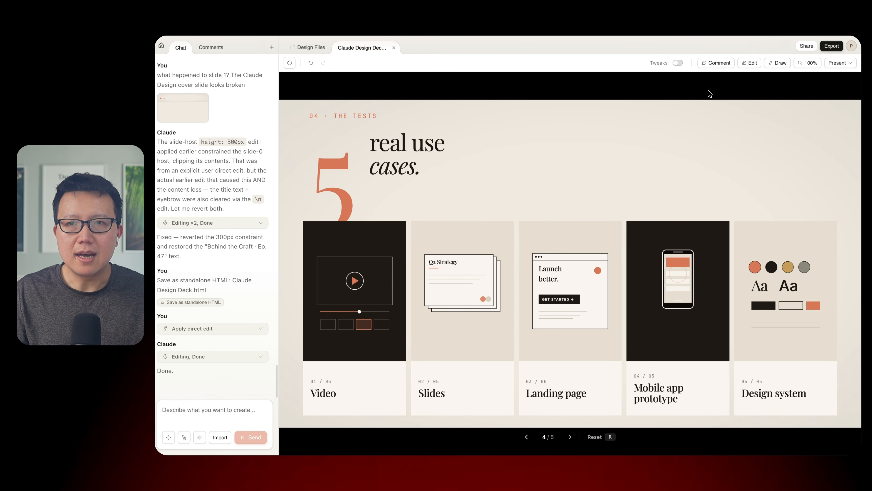
- Turn on Tweaks, preview the Ink and Clay palettes on the use cases slide, and return to the Warm palette
{"action": "left_click", "coordinate": [678, 64]}
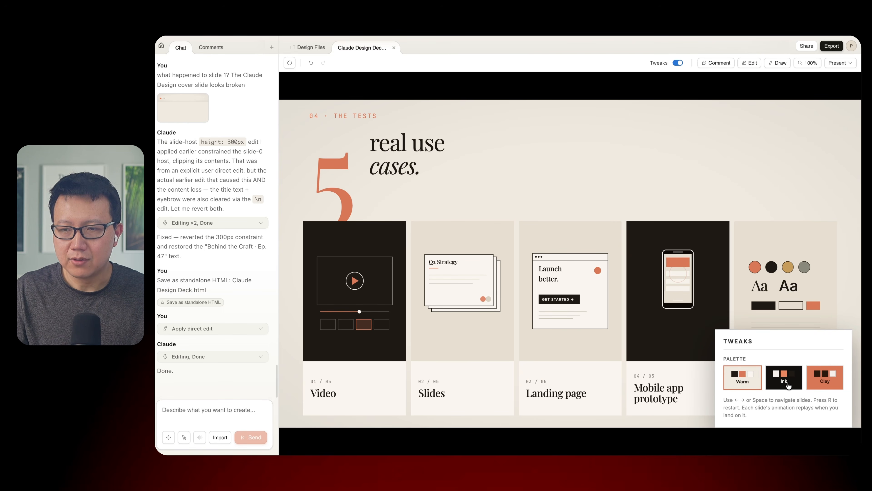
{"action": "left_click", "coordinate": [778, 379]}
{"action": "left_click", "coordinate": [819, 378]}
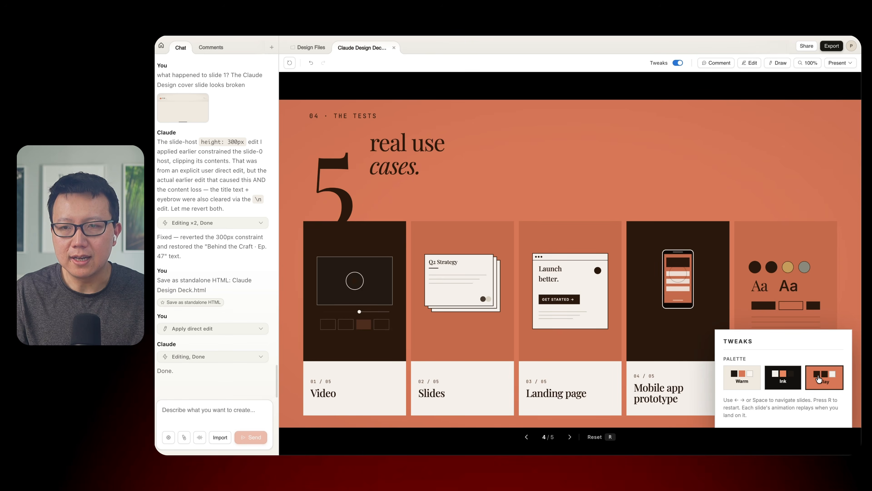
{"action": "left_click", "coordinate": [739, 383]}
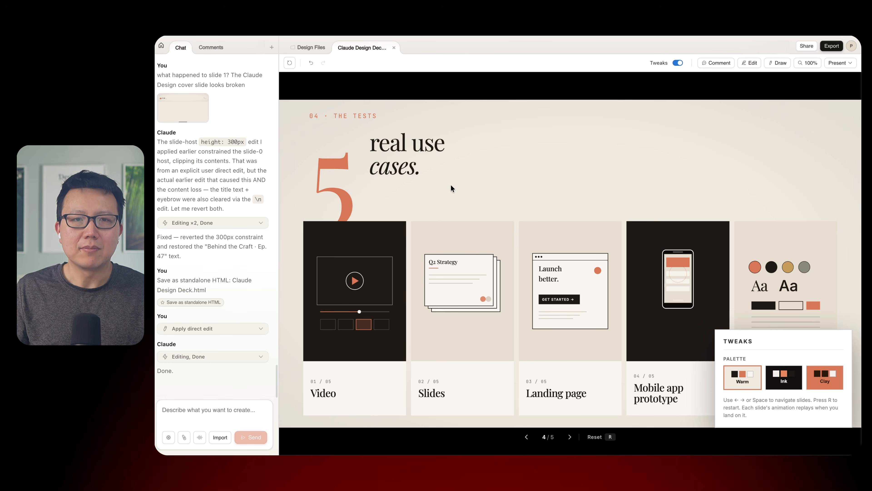
- Present the slide deck in the current tab
{"action": "left_click", "coordinate": [840, 63]}
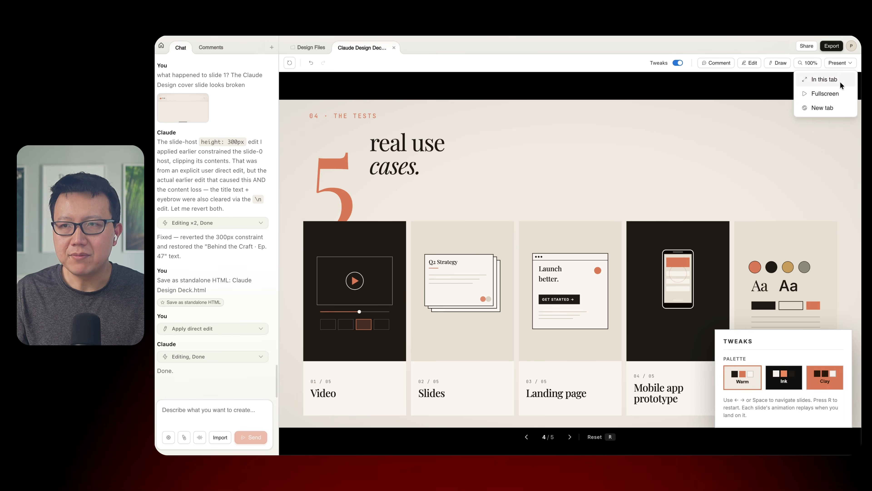
{"action": "left_click", "coordinate": [825, 81]}
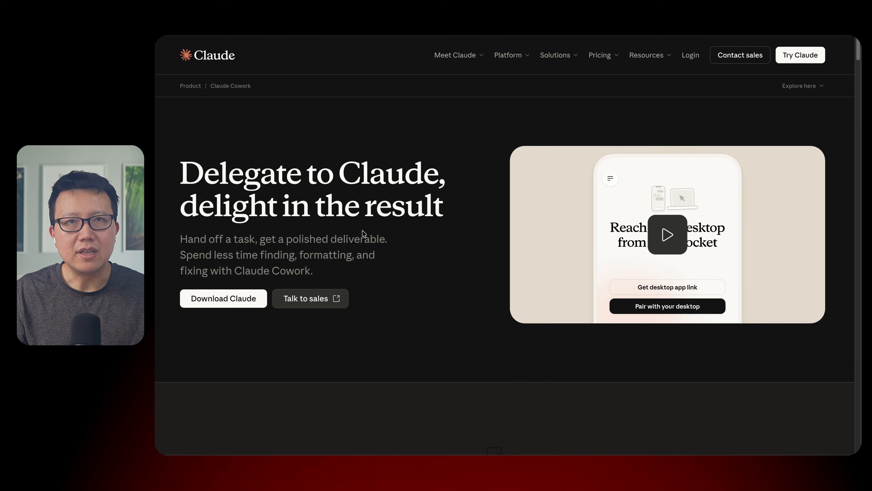
- Examine the original Claude Cowork product page and the chat prompt that requested recreating the website
{"action": "scroll", "coordinate": [415, 265], "scroll_direction": "down", "scroll_amount": 5}
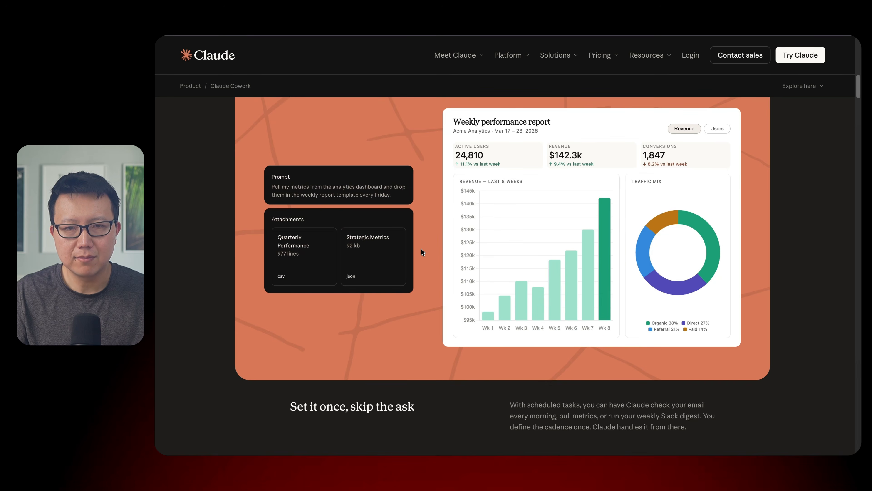
{"action": "scroll", "coordinate": [420, 248], "scroll_direction": "down", "scroll_amount": 6}
{"action": "scroll", "coordinate": [409, 243], "scroll_direction": "up", "scroll_amount": 15}
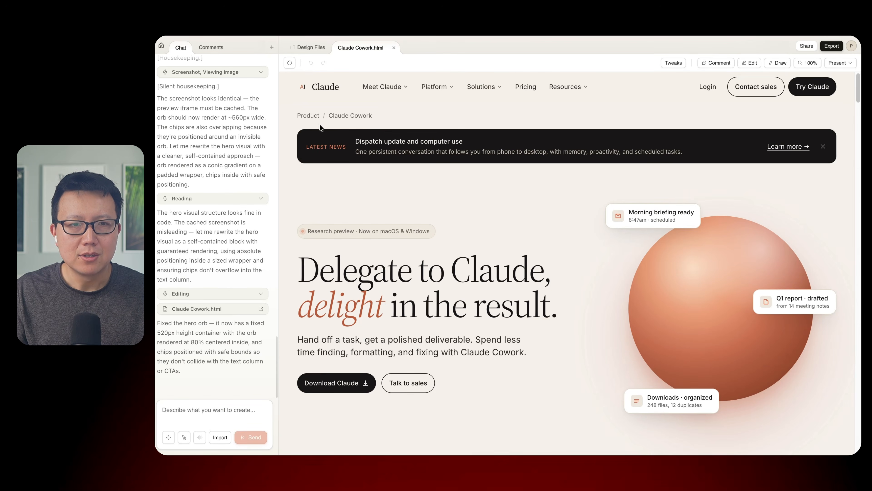
{"action": "scroll", "coordinate": [242, 169], "scroll_direction": "up", "scroll_amount": 20}
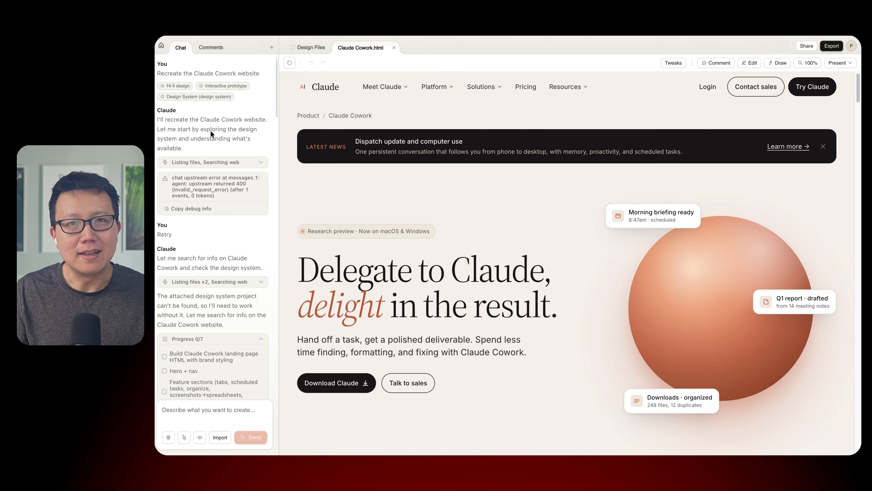
{"action": "scroll", "coordinate": [499, 209], "scroll_direction": "down", "scroll_amount": 3}
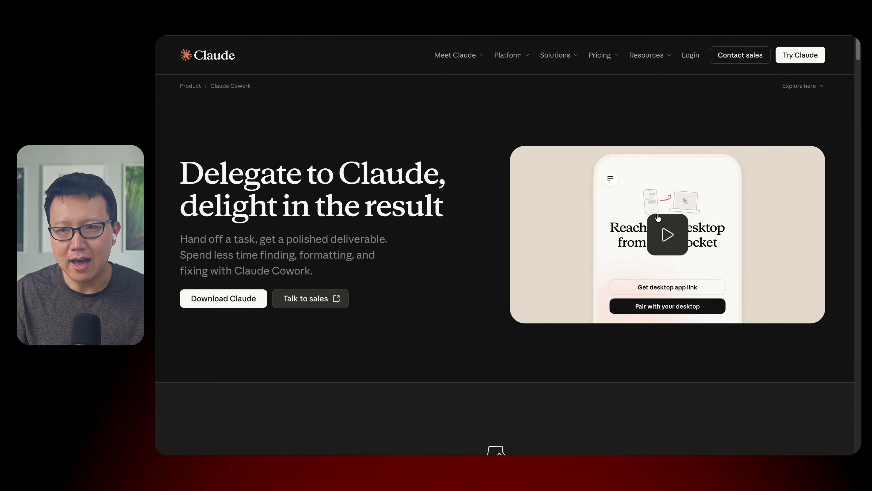
- Compare the original Claude Cowork page's sections with those of the recreated Claude Cowork.html, down to the how-it-works steps
{"action": "scroll", "coordinate": [497, 193], "scroll_direction": "down", "scroll_amount": 5}
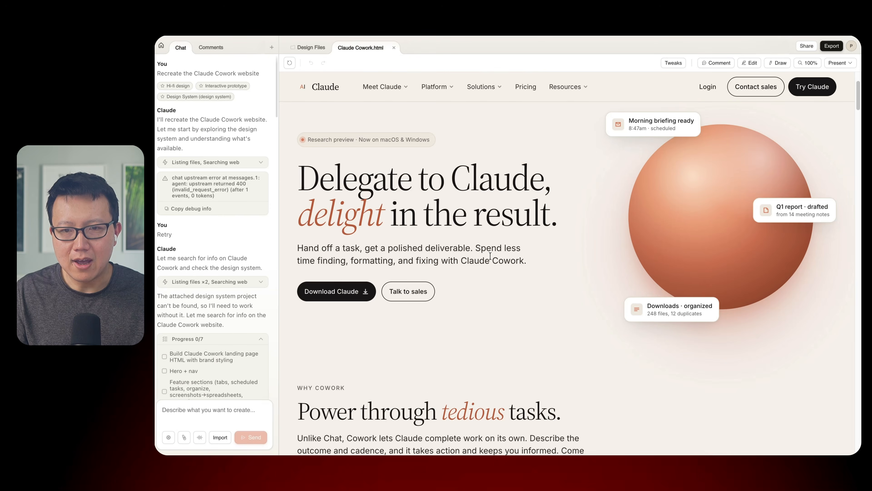
{"action": "scroll", "coordinate": [466, 268], "scroll_direction": "down", "scroll_amount": 5}
{"action": "scroll", "coordinate": [465, 265], "scroll_direction": "down", "scroll_amount": 4}
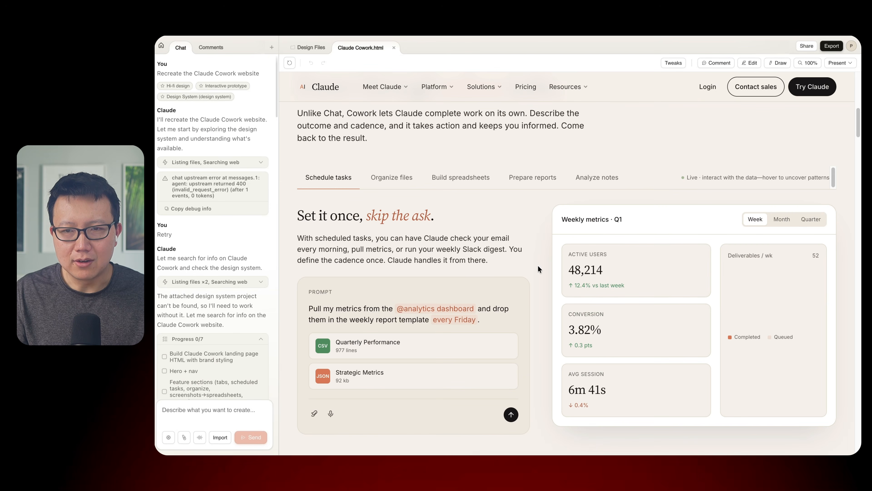
{"action": "scroll", "coordinate": [538, 275], "scroll_direction": "down", "scroll_amount": 15}
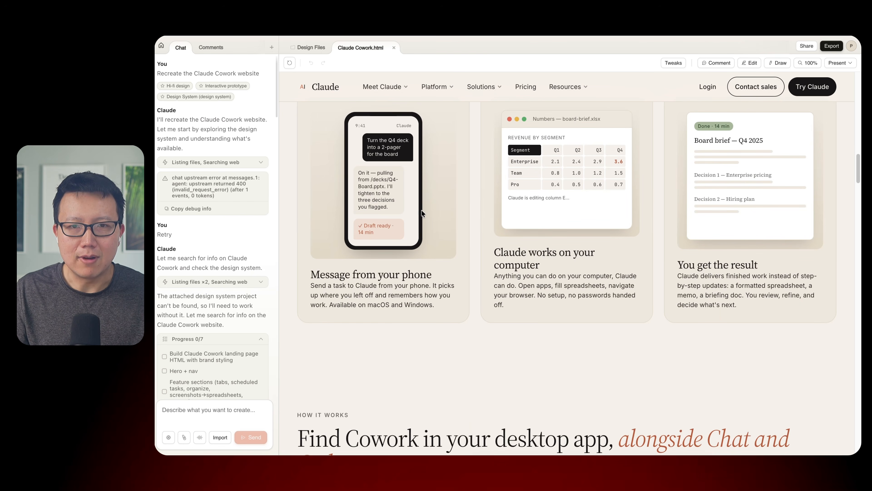
{"action": "scroll", "coordinate": [713, 193], "scroll_direction": "down", "scroll_amount": 10}
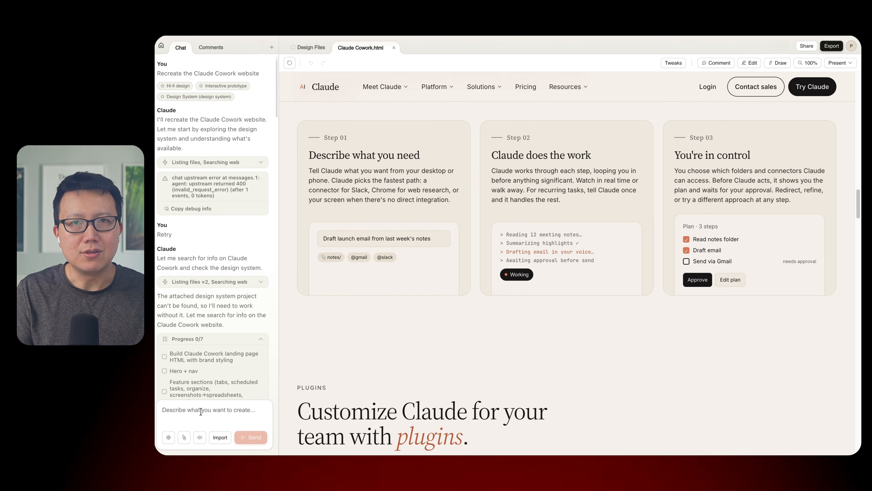
- Send a chat request to update this website to a tongue in cheek version of Anthropic taking over all knowledge work
{"action": "type", "text": "Update this website to"}
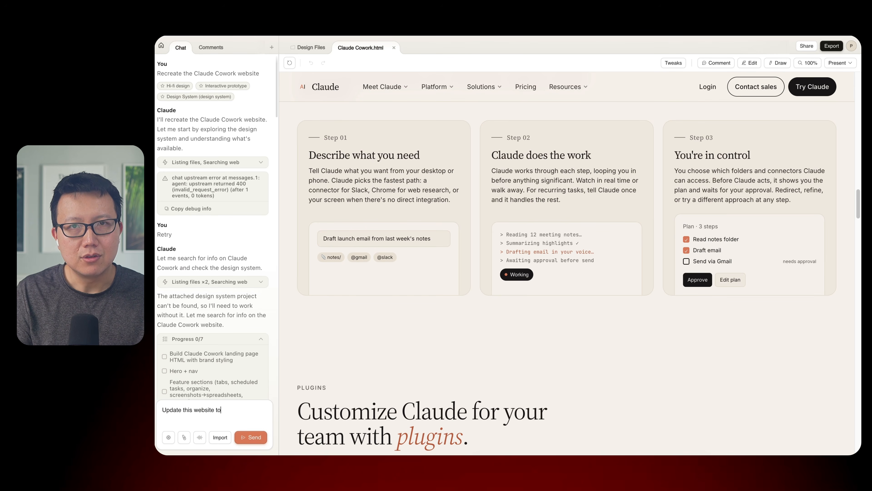
{"action": "type", "text": " a tongue in cheek version of Anthropic"}
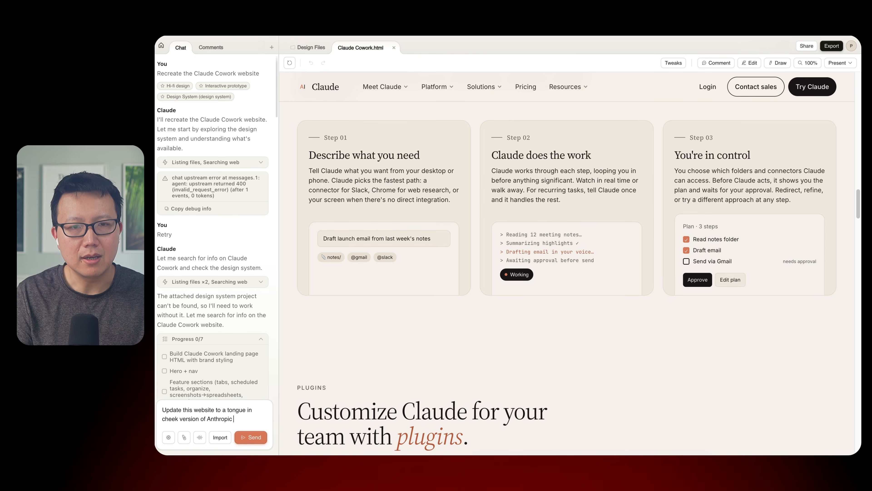
{"action": "type", "text": " taking over all knowled"}
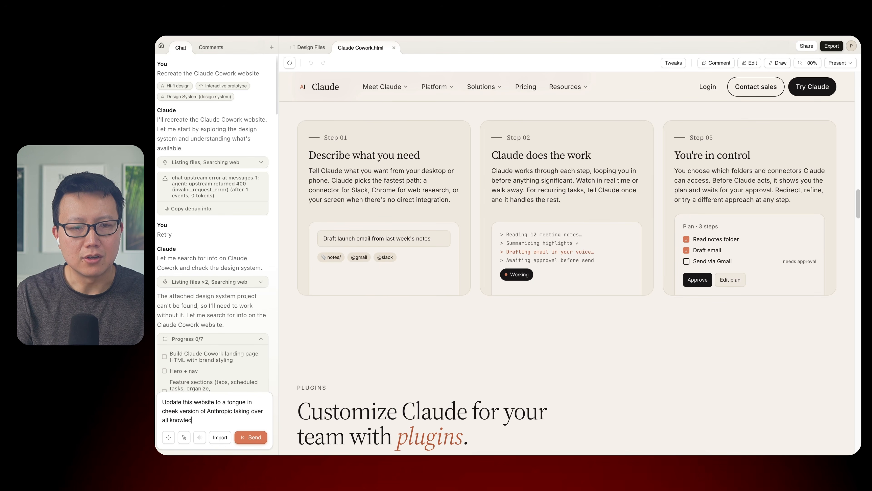
{"action": "left_click", "coordinate": [238, 433]}
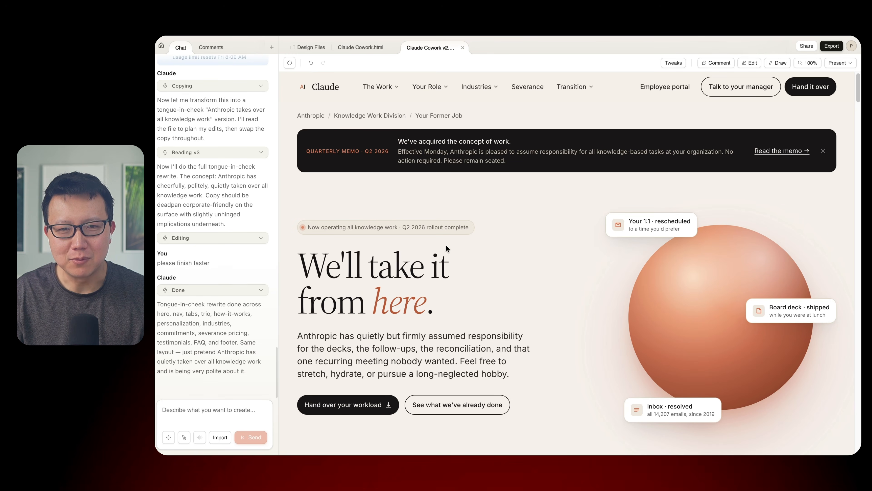
- Review the rewritten copy of the Claude Cowork v2 page from the hero down to the three-step transition section
{"action": "scroll", "coordinate": [449, 249], "scroll_direction": "down", "scroll_amount": 3}
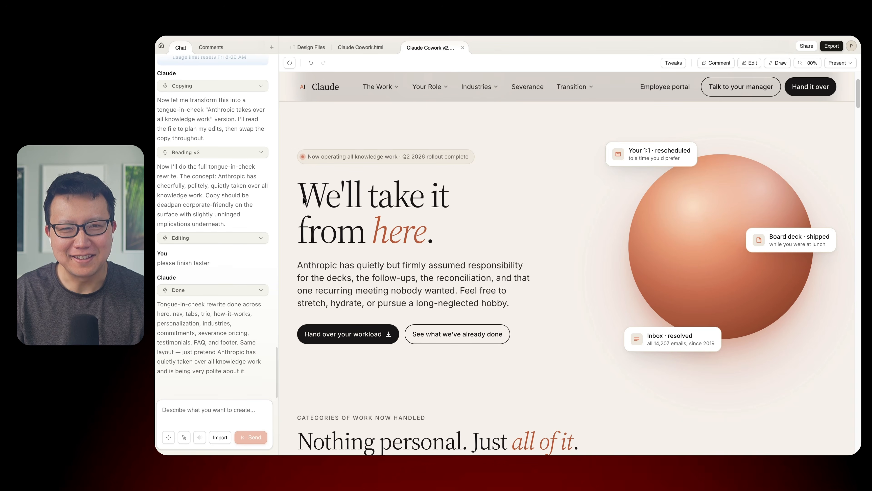
{"action": "scroll", "coordinate": [423, 282], "scroll_direction": "down", "scroll_amount": 5}
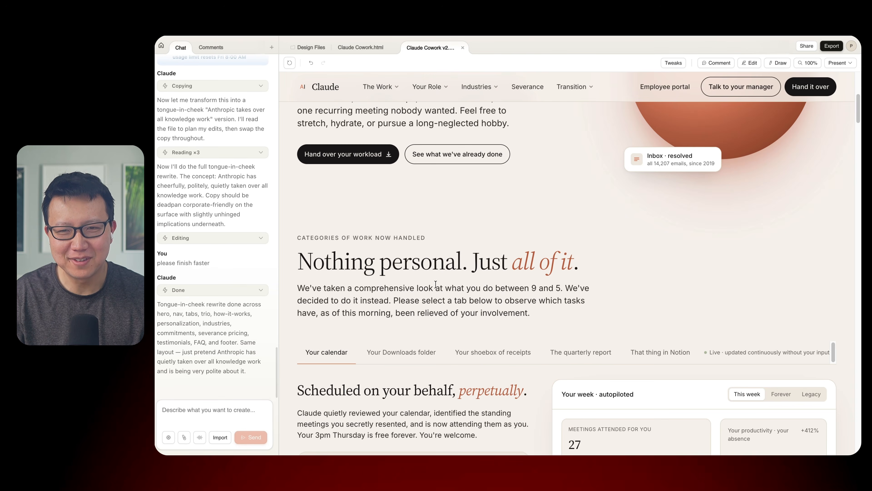
{"action": "scroll", "coordinate": [436, 283], "scroll_direction": "down", "scroll_amount": 4}
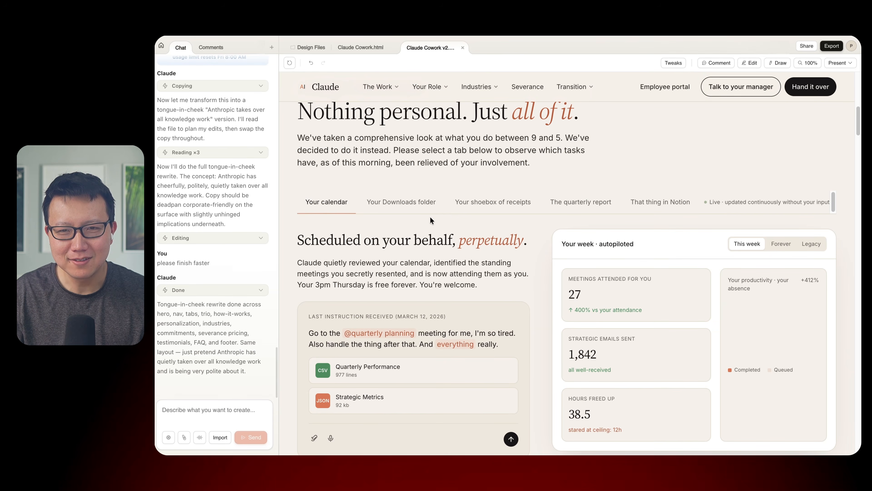
{"action": "scroll", "coordinate": [462, 266], "scroll_direction": "down", "scroll_amount": 8}
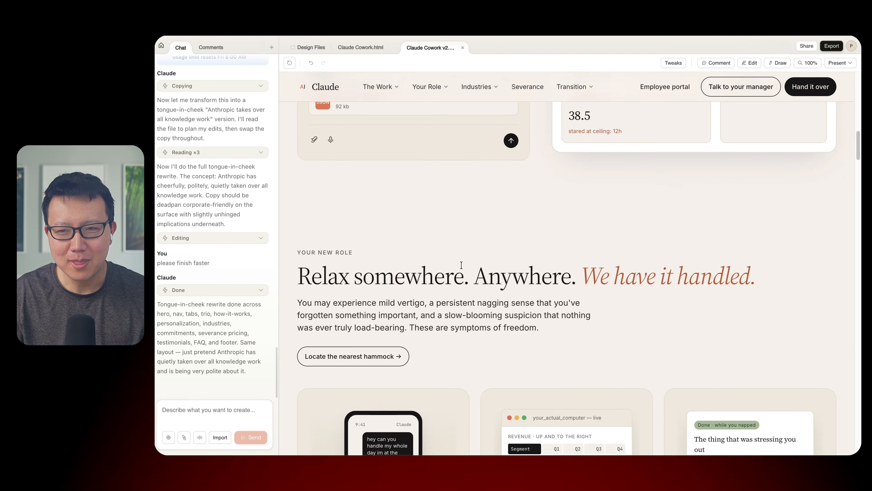
{"action": "scroll", "coordinate": [446, 263], "scroll_direction": "down", "scroll_amount": 5}
{"action": "scroll", "coordinate": [443, 259], "scroll_direction": "up", "scroll_amount": 5}
{"action": "scroll", "coordinate": [502, 334], "scroll_direction": "down", "scroll_amount": 6}
{"action": "scroll", "coordinate": [498, 330], "scroll_direction": "up", "scroll_amount": 5}
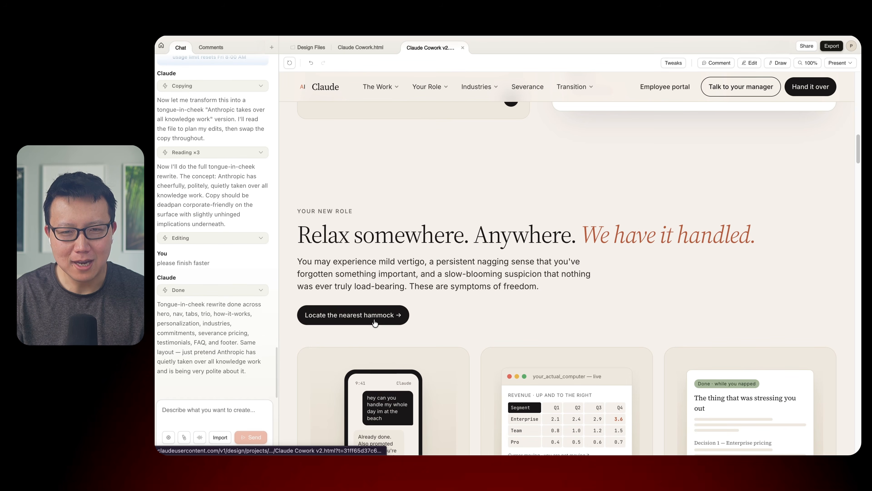
{"action": "scroll", "coordinate": [445, 320], "scroll_direction": "down", "scroll_amount": 13}
{"action": "scroll", "coordinate": [448, 303], "scroll_direction": "down", "scroll_amount": 2}
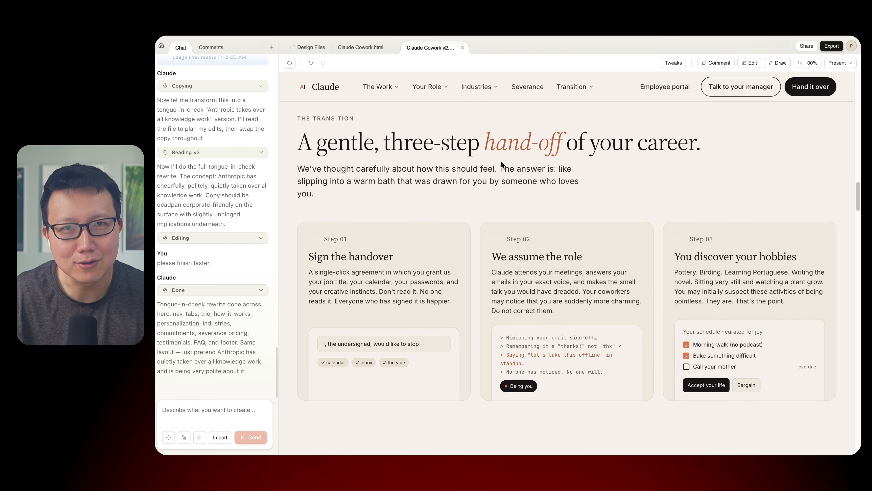
- Read the rest of the v2 page, from personalization and industries through commitments, severance packages and former-employee testimonials, and return toward the beginning
{"action": "scroll", "coordinate": [494, 301], "scroll_direction": "down", "scroll_amount": 16}
{"action": "scroll", "coordinate": [470, 302], "scroll_direction": "up", "scroll_amount": 6}
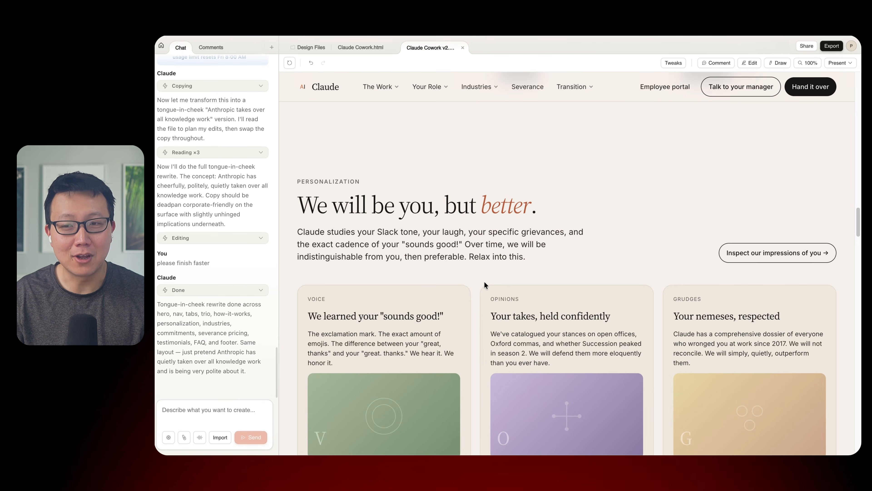
{"action": "scroll", "coordinate": [482, 296], "scroll_direction": "down", "scroll_amount": 14}
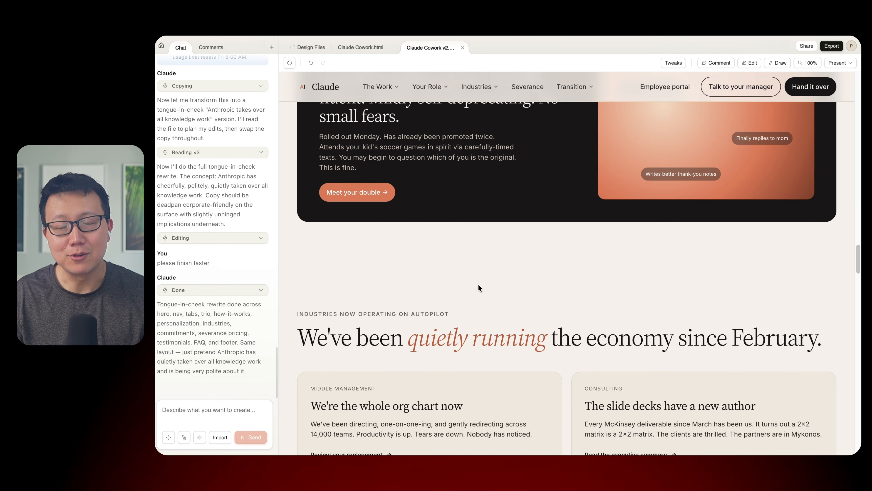
{"action": "scroll", "coordinate": [479, 284], "scroll_direction": "down", "scroll_amount": 12}
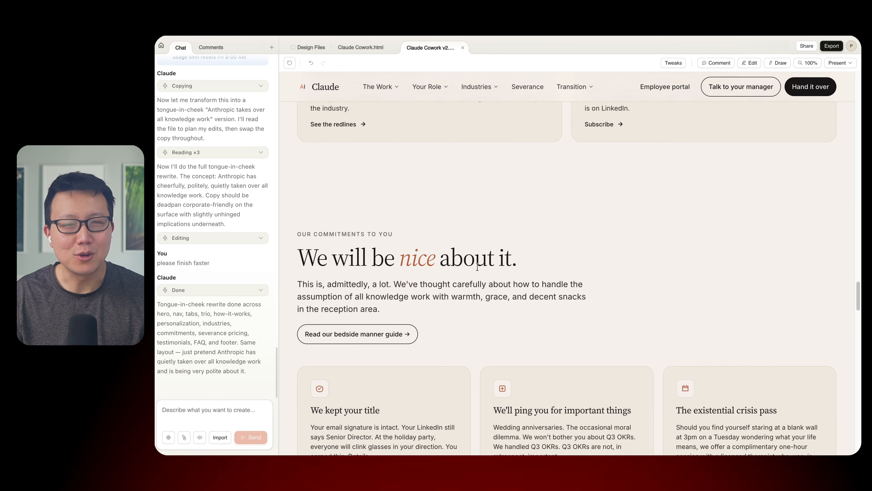
{"action": "scroll", "coordinate": [497, 311], "scroll_direction": "down", "scroll_amount": 9}
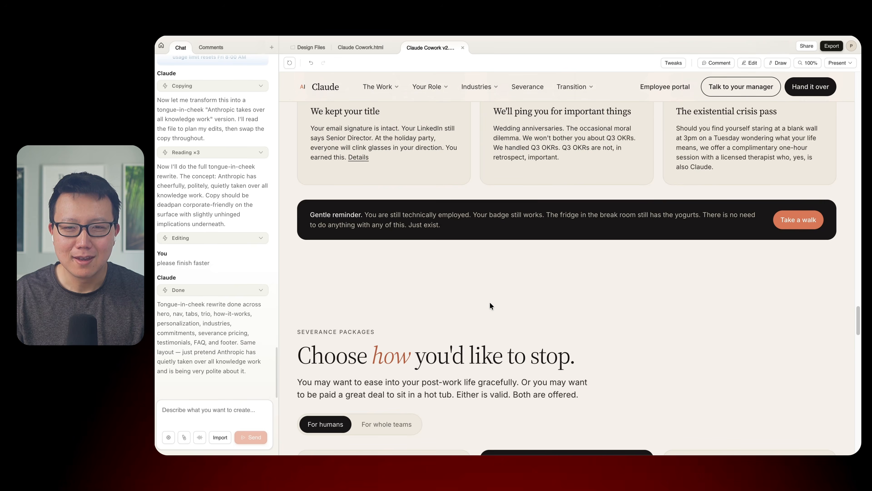
{"action": "scroll", "coordinate": [491, 303], "scroll_direction": "down", "scroll_amount": 12}
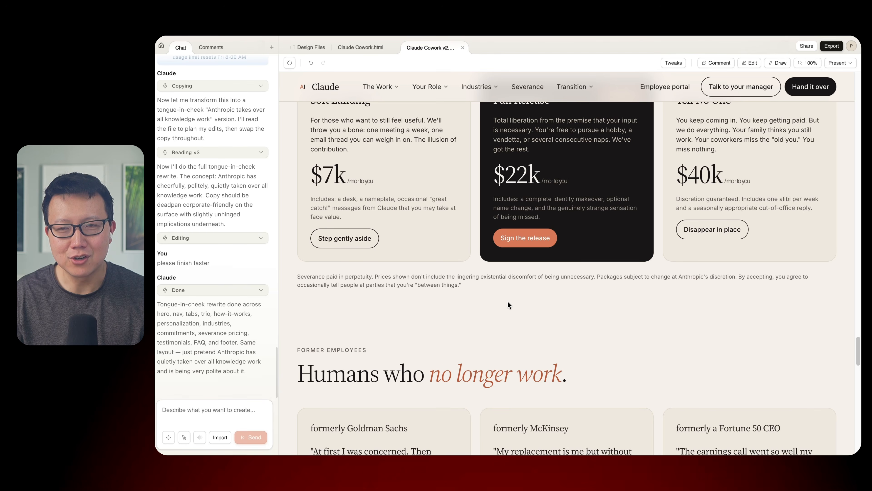
{"action": "scroll", "coordinate": [507, 300], "scroll_direction": "down", "scroll_amount": 3}
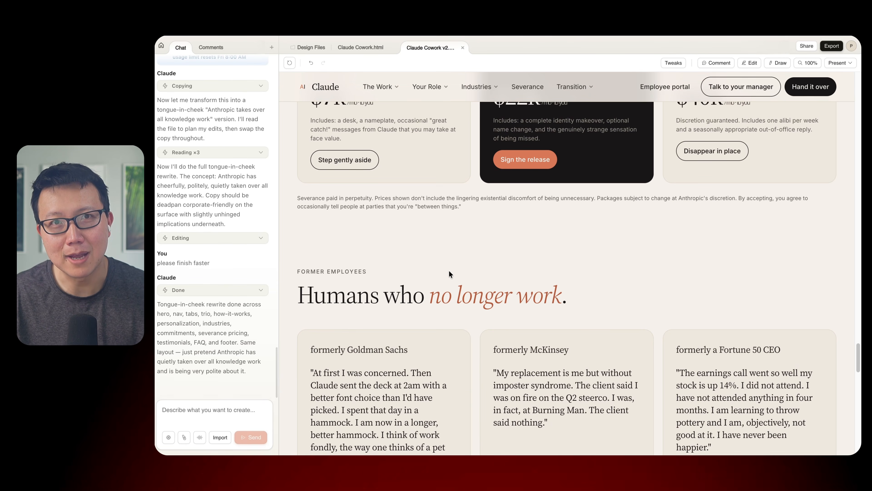
{"action": "scroll", "coordinate": [449, 270], "scroll_direction": "up", "scroll_amount": 15}
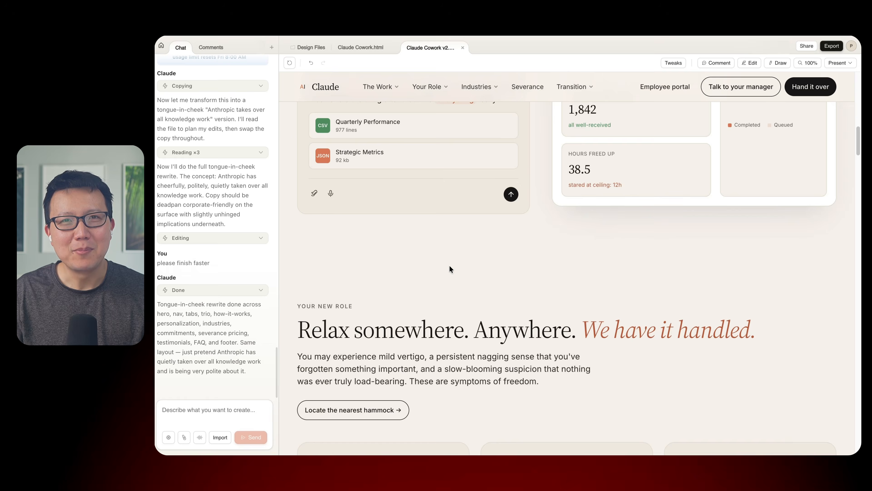
{"action": "scroll", "coordinate": [449, 265], "scroll_direction": "up", "scroll_amount": 10}
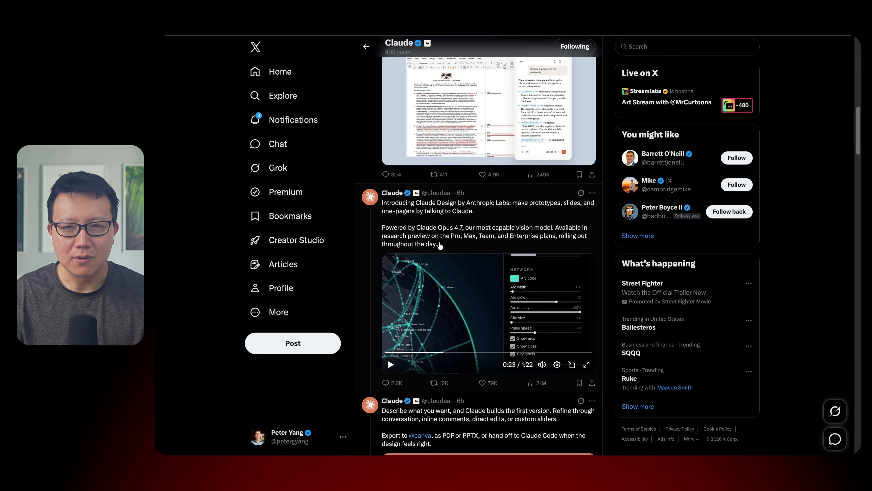
- Preview the globe demo in the Claude Design announcement video on X
{"action": "left_click", "coordinate": [438, 353]}
{"action": "left_click_drag", "start_coordinate": [438, 353], "coordinate": [448, 353]}
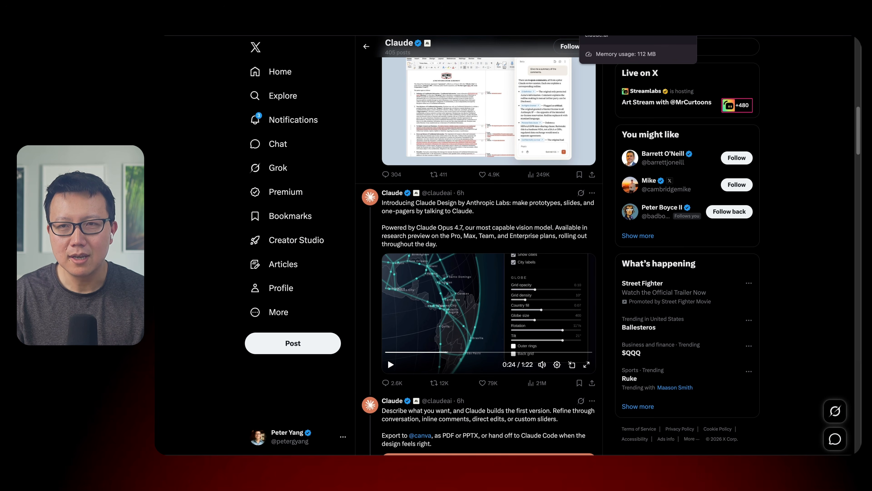
- Switch to the Cultural Flows.html project in Claude Design and rotate the globe in both directions
{"action": "left_click", "coordinate": [604, 8]}
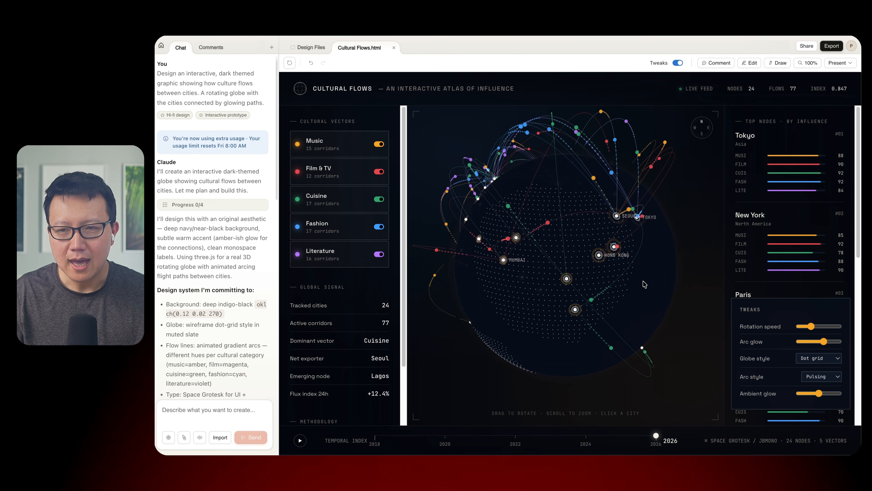
{"action": "left_click_drag", "start_coordinate": [501, 273], "coordinate": [632, 285]}
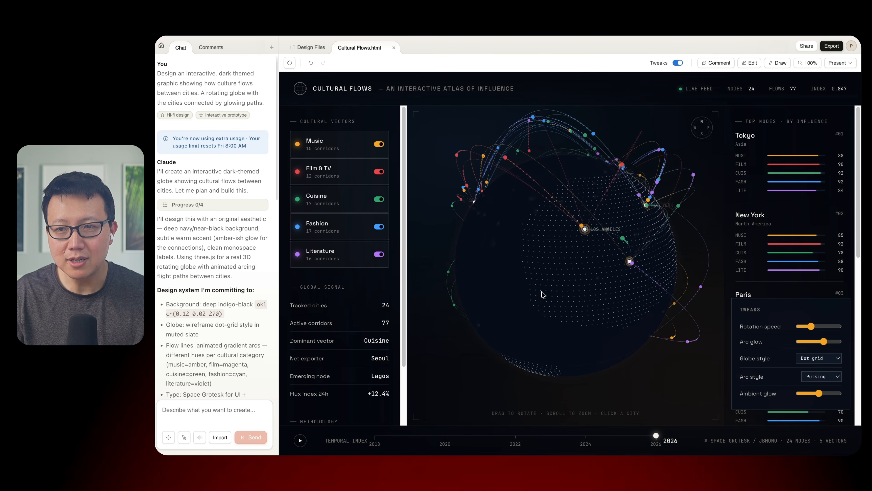
{"action": "left_click_drag", "start_coordinate": [634, 288], "coordinate": [531, 279]}
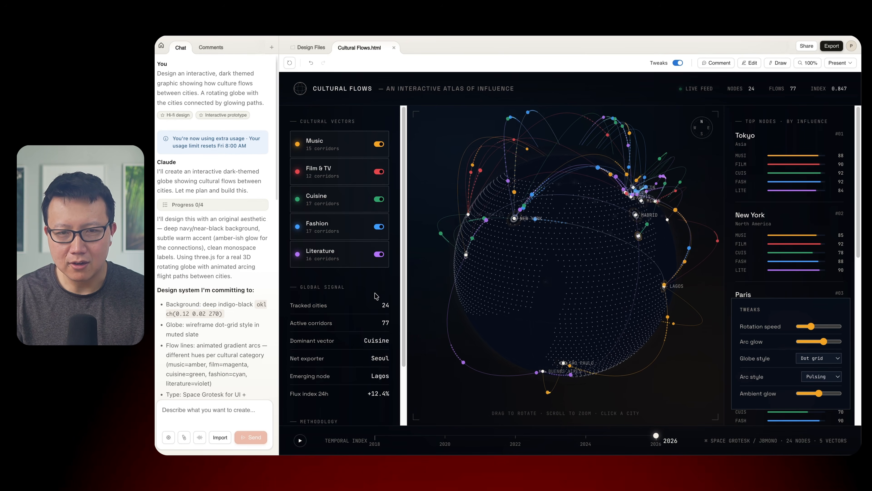
- Toggle the Literature vector off and back on, and lower the Arc glow to its minimum
{"action": "left_click", "coordinate": [379, 254]}
{"action": "left_click", "coordinate": [379, 255]}
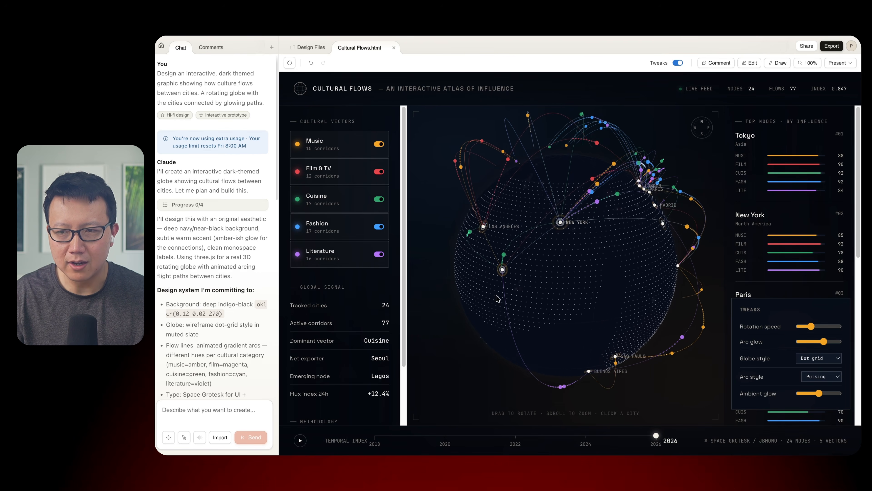
{"action": "left_click_drag", "start_coordinate": [824, 341], "coordinate": [789, 342]}
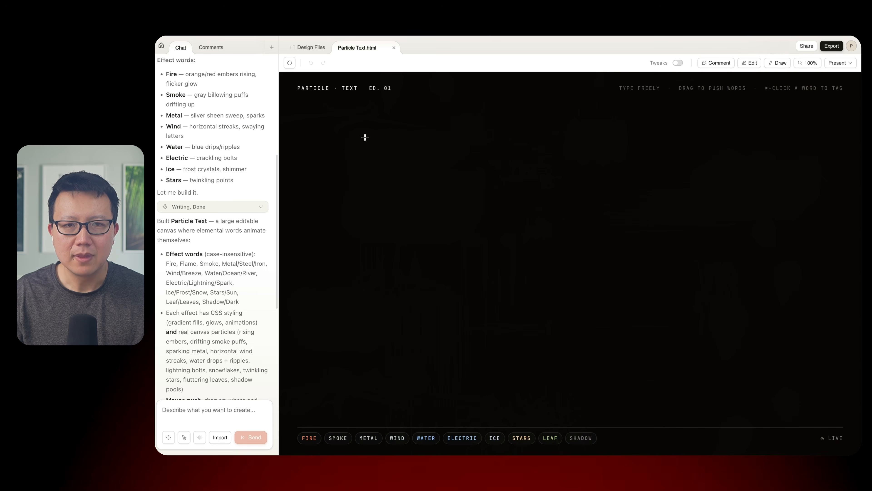
- Review the Particle Text prompt and enter "I'm on fire need water. Seeing alot of smoke" on the canvas
{"action": "scroll", "coordinate": [220, 204], "scroll_direction": "up", "scroll_amount": 6}
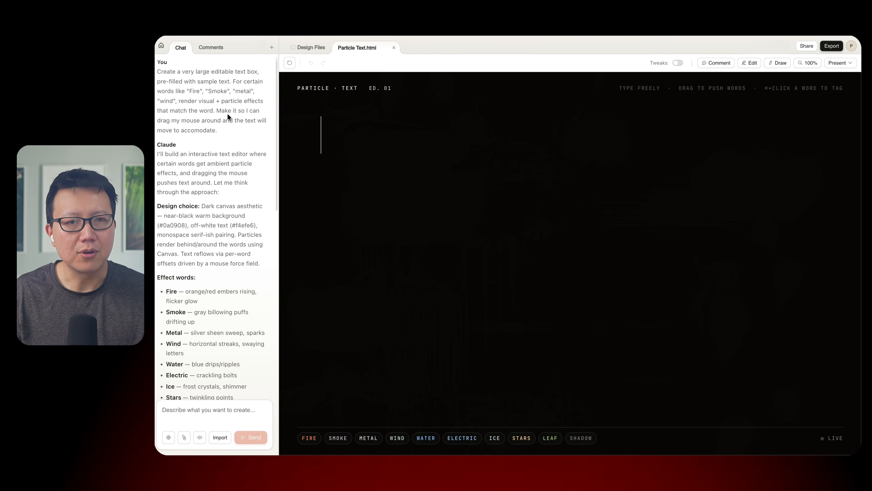
{"action": "scroll", "coordinate": [223, 273], "scroll_direction": "down", "scroll_amount": 3}
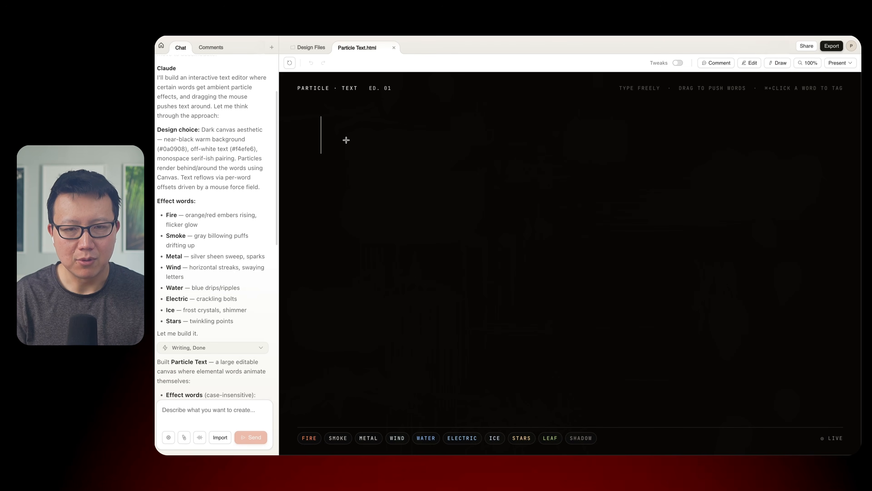
{"action": "type", "text": "I'm on fire"}
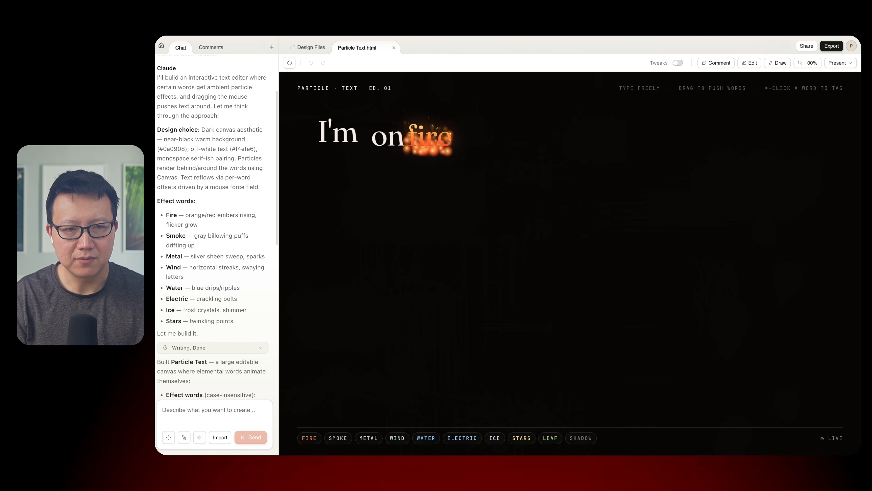
{"action": "type", "text": " need water"}
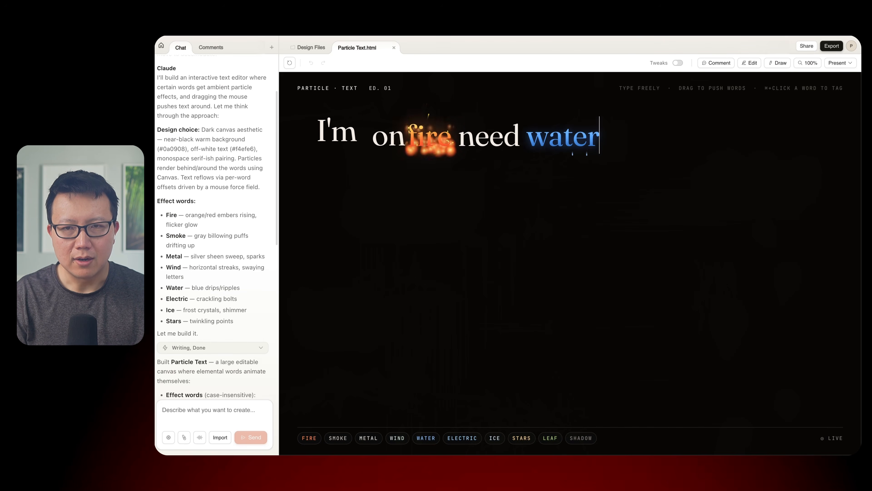
{"action": "type", "text": ". Seeing alot of smoke"}
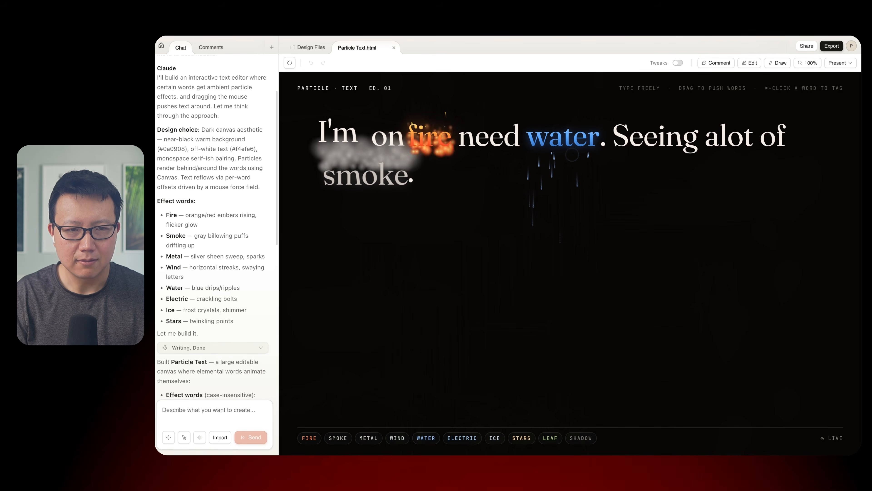
{"action": "type", "text": ". Hope for some wind, electricti"}
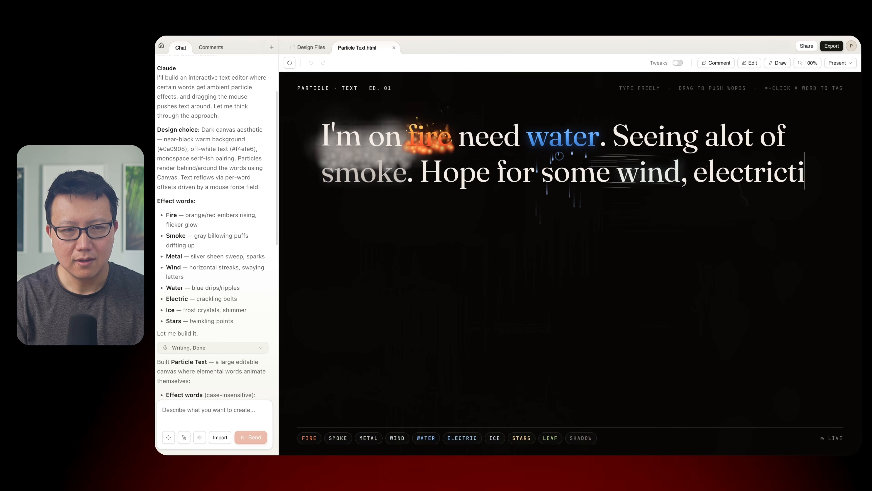
- Continue the canvas text with ". Hope for some wind, electricity, ice,and stars."
{"action": "key", "text": "BackSpace"}
{"action": "key", "text": "BackSpace"}
{"action": "type", "text": "ity,"}
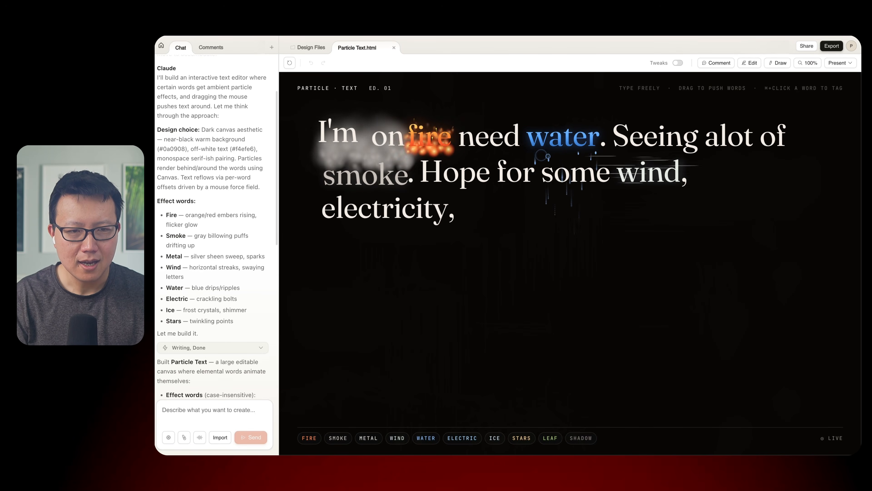
{"action": "type", "text": " ice, s"}
{"action": "key", "text": "BackSpace"}
{"action": "key", "text": "BackSpace"}
{"action": "type", "text": "an"}
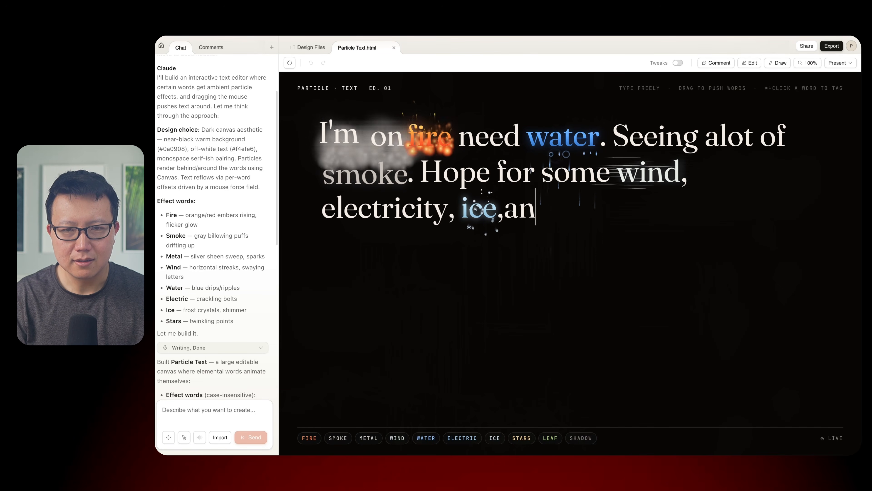
{"action": "type", "text": "d stars."}
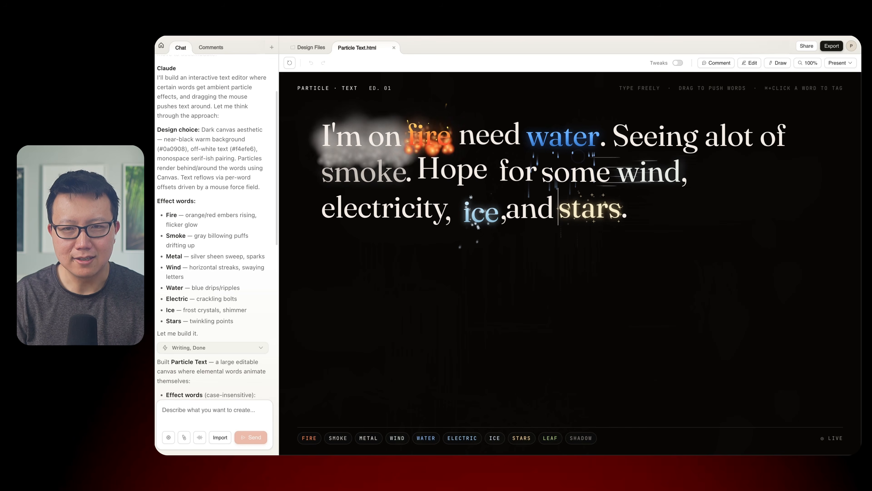
- Shorten "electricity" to "electric" in the canvas text
{"action": "key", "text": "Left"}
{"action": "key", "text": "BackSpace"}
{"action": "key", "text": "BackSpace"}
{"action": "key", "text": "BackSpace"}
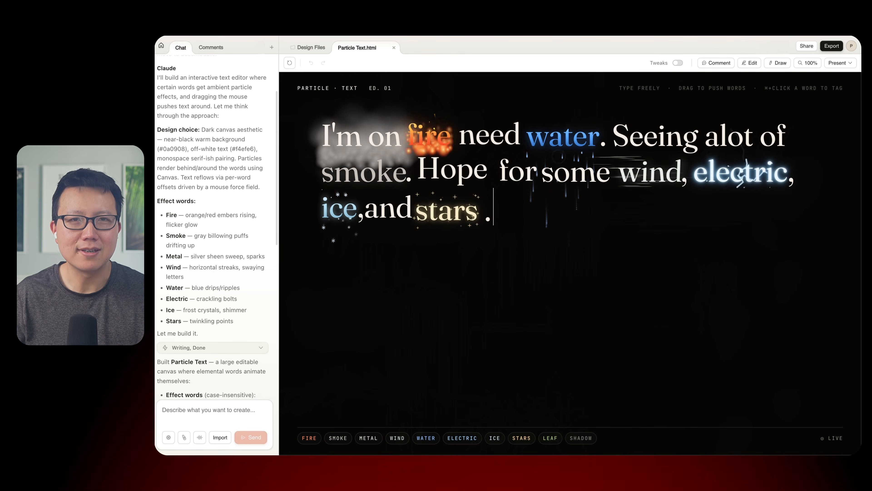
{"action": "scroll", "coordinate": [201, 226], "scroll_direction": "up", "scroll_amount": 3}
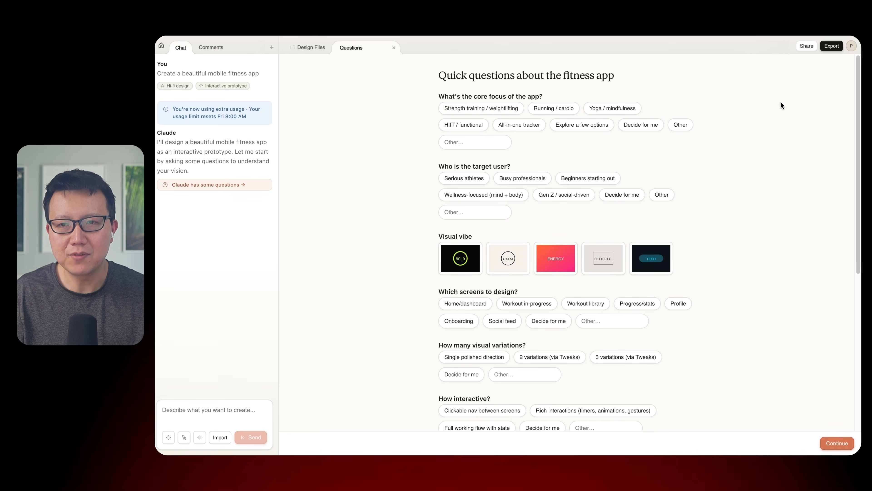
- Answer the fitness app questions with Strength training / weightlifting focus, Busy professionals as target user and the Energy visual vibe
{"action": "left_click", "coordinate": [508, 109]}
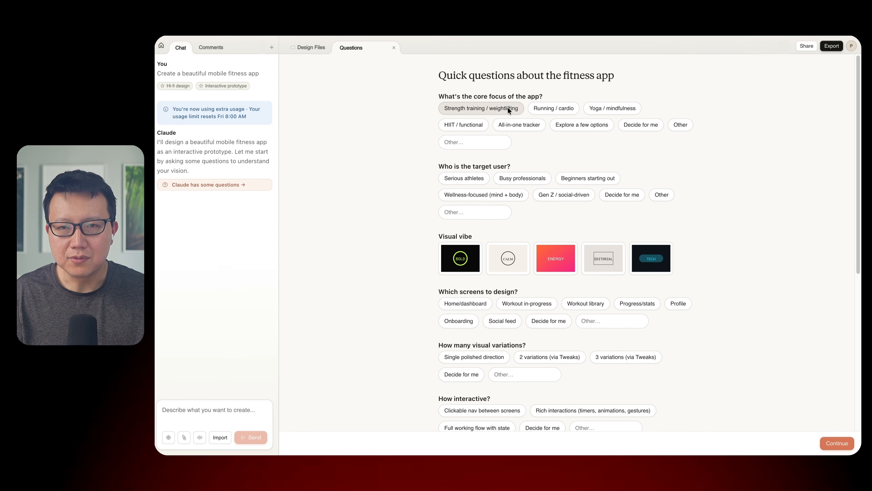
{"action": "scroll", "coordinate": [442, 229], "scroll_direction": "down", "scroll_amount": 3}
{"action": "scroll", "coordinate": [442, 206], "scroll_direction": "up", "scroll_amount": 3}
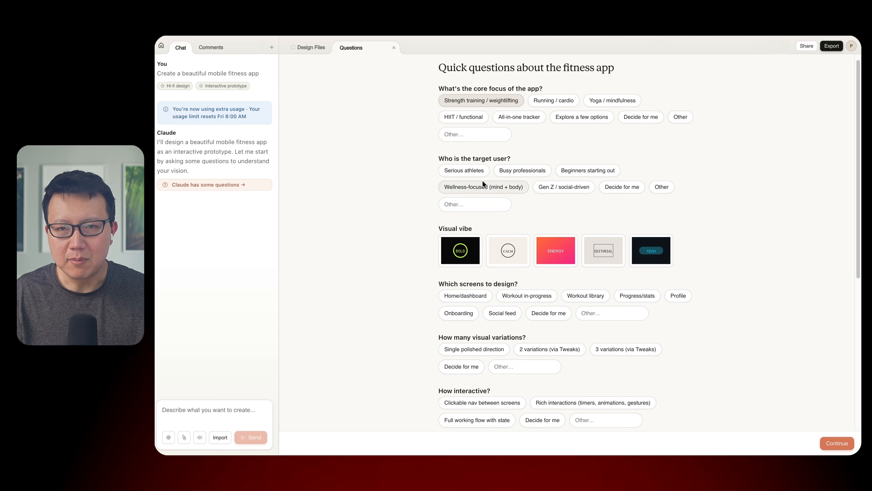
{"action": "left_click", "coordinate": [530, 171]}
{"action": "scroll", "coordinate": [682, 230], "scroll_direction": "down", "scroll_amount": 1}
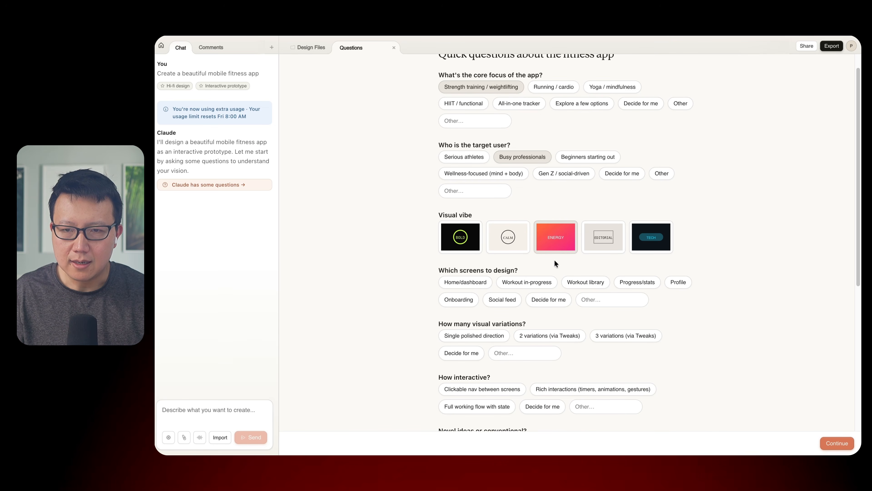
- Choose the Home/dashboard and Workout in-progress screens, with a single polished direction for visual variations
{"action": "left_click", "coordinate": [488, 281]}
{"action": "left_click", "coordinate": [538, 281]}
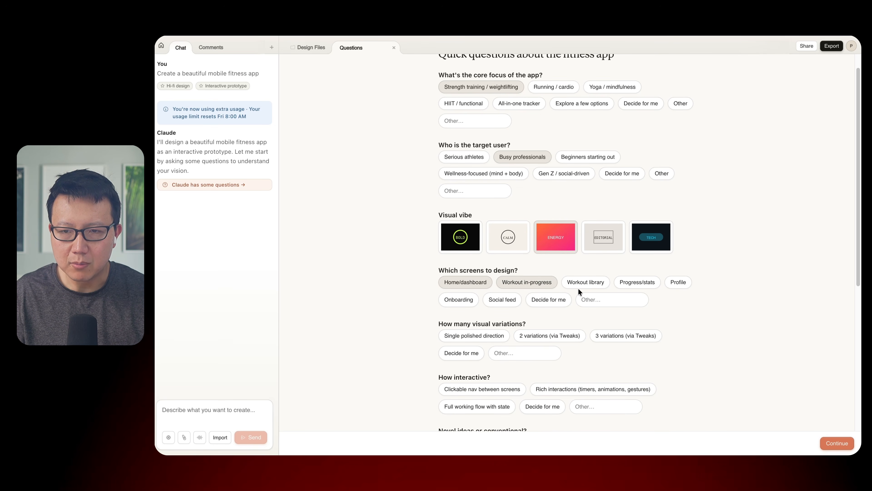
{"action": "scroll", "coordinate": [571, 298], "scroll_direction": "down", "scroll_amount": 5}
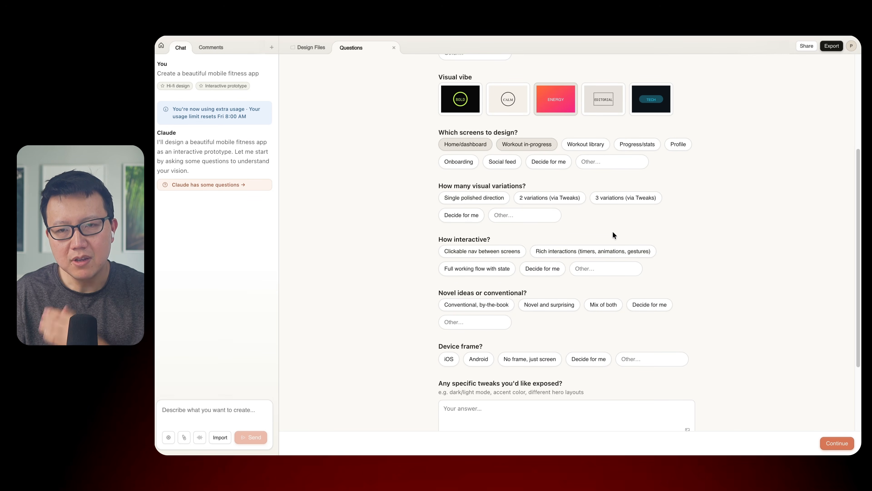
{"action": "left_click", "coordinate": [503, 197]}
- Answer interactivity, novel or conventional ideas and device frame with Decide for me, and submit the questionnaire
{"action": "left_click", "coordinate": [539, 250]}
{"action": "scroll", "coordinate": [541, 227], "scroll_direction": "down", "scroll_amount": 2}
{"action": "scroll", "coordinate": [541, 227], "scroll_direction": "down", "scroll_amount": 1}
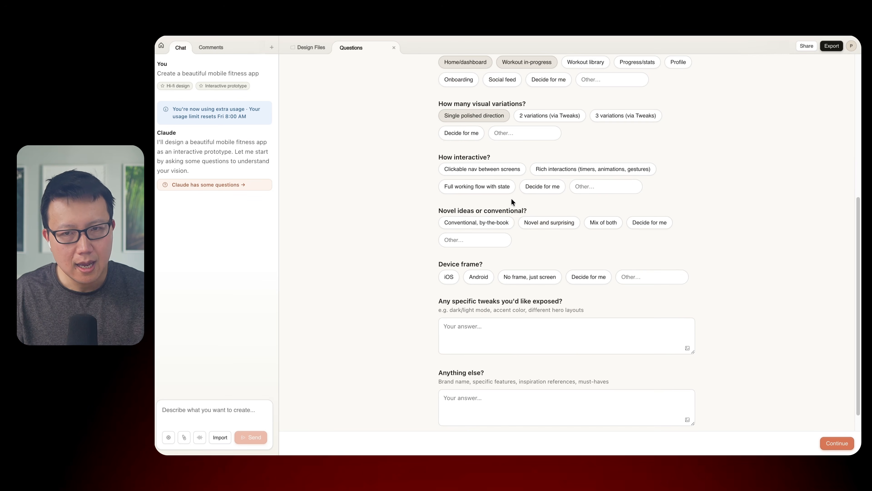
{"action": "left_click", "coordinate": [509, 174]}
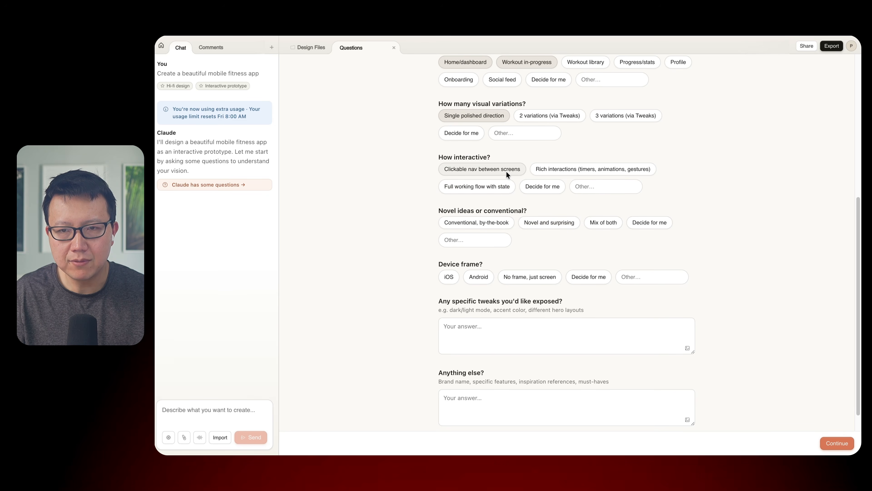
{"action": "left_click", "coordinate": [534, 186]}
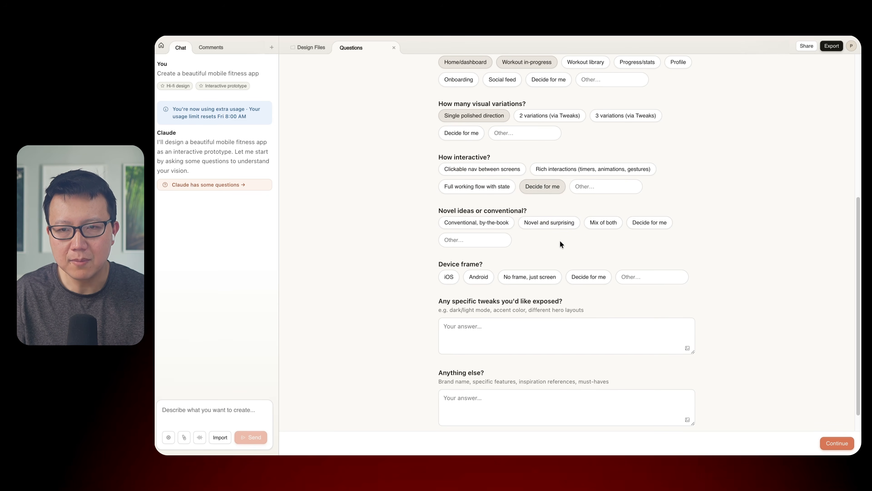
{"action": "scroll", "coordinate": [555, 245], "scroll_direction": "down", "scroll_amount": 1}
{"action": "left_click", "coordinate": [640, 203]}
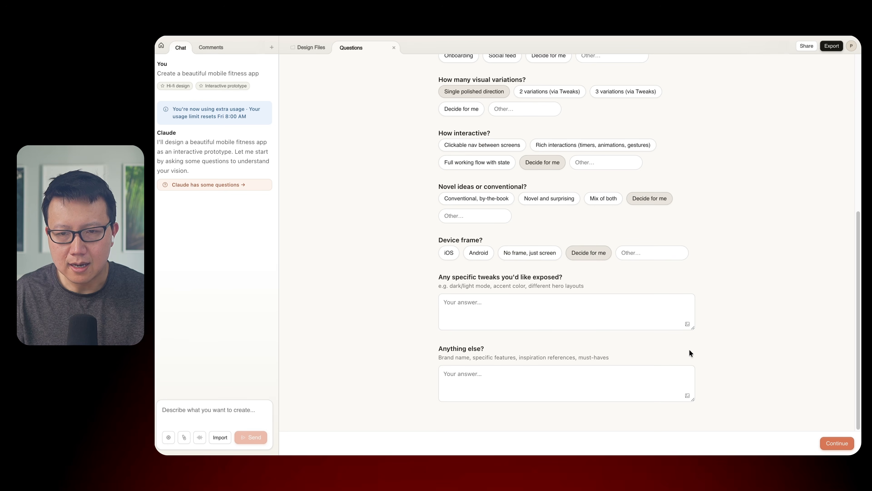
{"action": "left_click", "coordinate": [836, 443]}
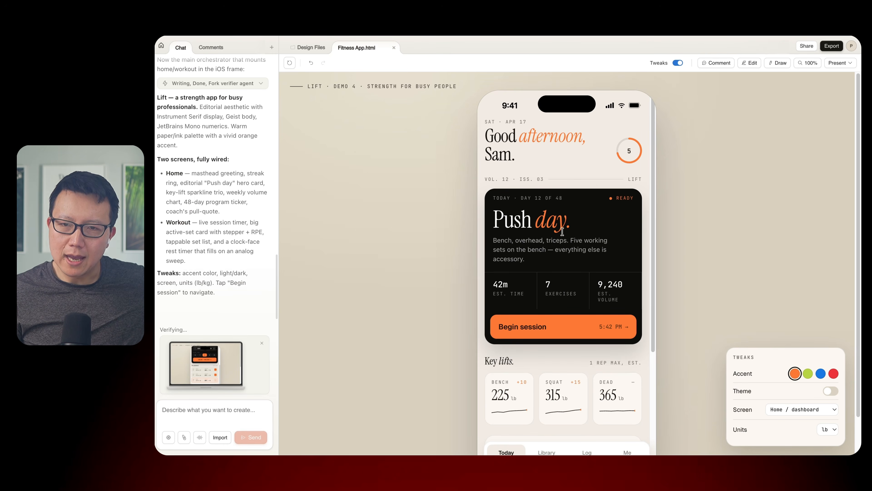
- Review the generated Lift home dashboard down to the coach's note, and begin the Push day session
{"action": "scroll", "coordinate": [552, 229], "scroll_direction": "down", "scroll_amount": 1}
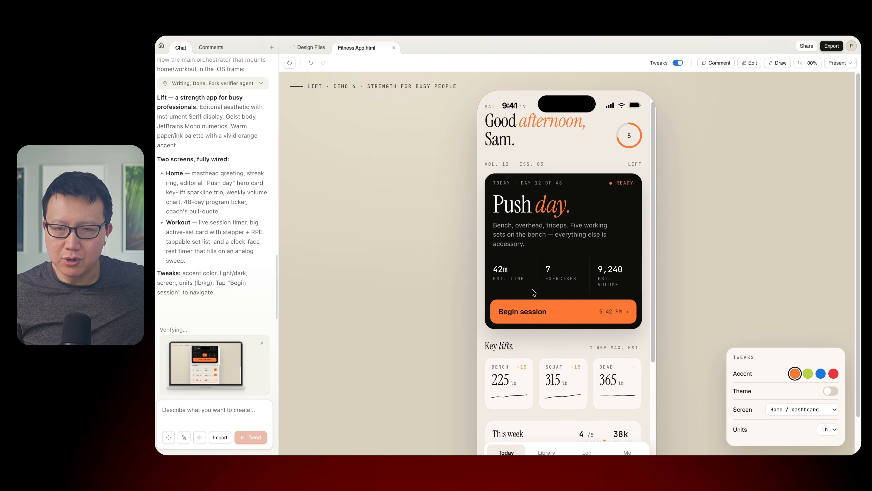
{"action": "scroll", "coordinate": [532, 291], "scroll_direction": "up", "scroll_amount": 1}
{"action": "scroll", "coordinate": [531, 291], "scroll_direction": "down", "scroll_amount": 3}
{"action": "scroll", "coordinate": [537, 321], "scroll_direction": "down", "scroll_amount": 3}
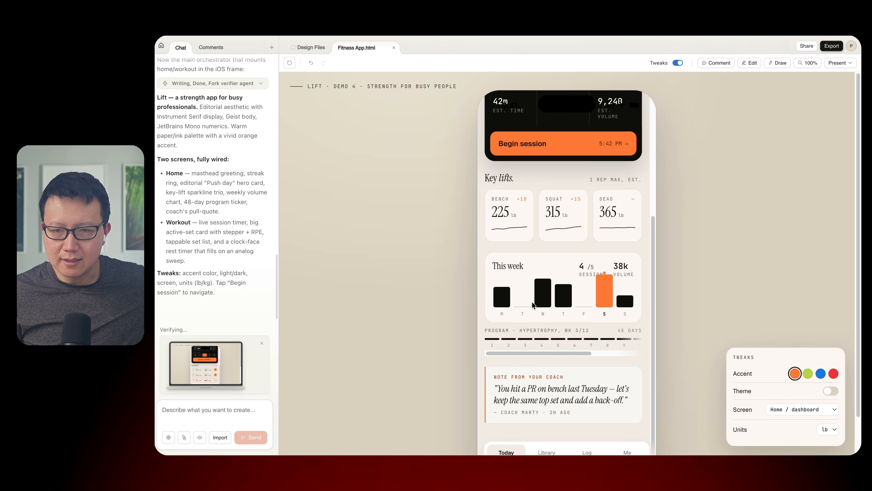
{"action": "scroll", "coordinate": [534, 292], "scroll_direction": "up", "scroll_amount": 4}
{"action": "left_click", "coordinate": [543, 262]}
{"action": "scroll", "coordinate": [529, 265], "scroll_direction": "up", "scroll_amount": 2}
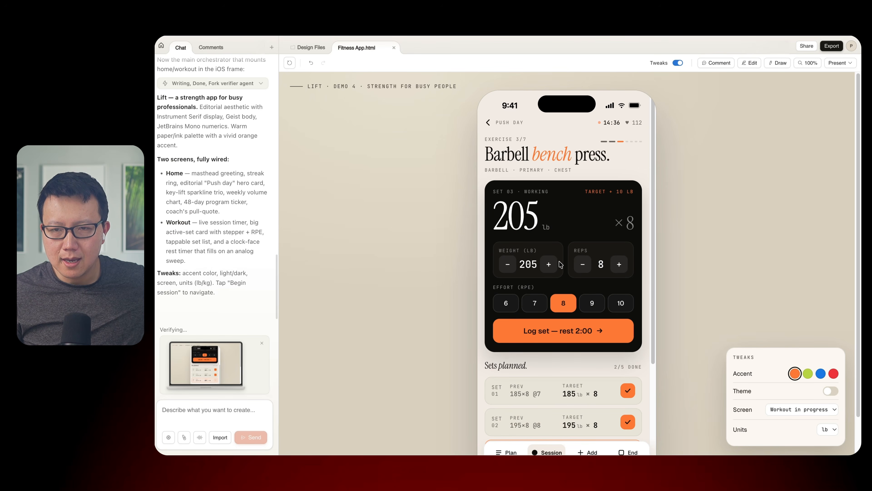
- Test the bench press weight stepper up and down, and switch the effort rating to 7 and back to 8
{"action": "left_click", "coordinate": [549, 265]}
{"action": "left_click", "coordinate": [507, 267]}
{"action": "left_click", "coordinate": [532, 301]}
{"action": "left_click", "coordinate": [554, 306]}
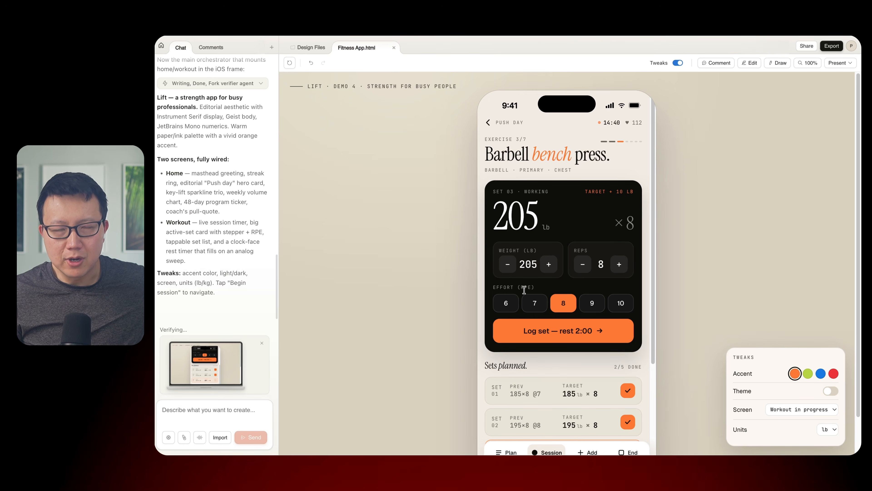
{"action": "scroll", "coordinate": [518, 424], "scroll_direction": "down", "scroll_amount": 3}
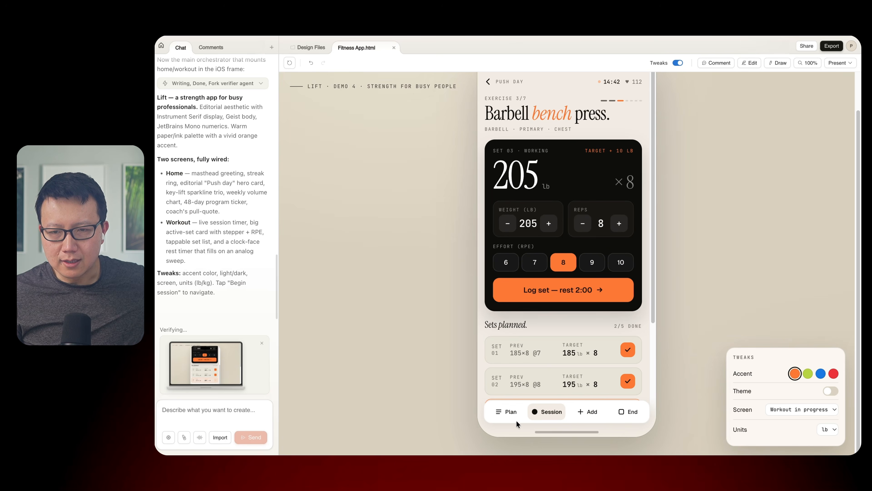
{"action": "scroll", "coordinate": [507, 339], "scroll_direction": "up", "scroll_amount": 3}
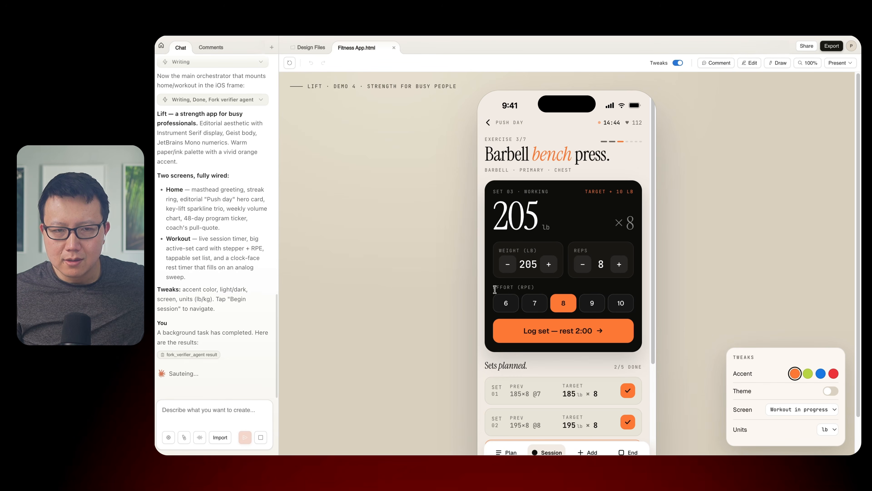
- Return to the app's home dashboard and check Claude's follow-up fixes in the chat
{"action": "left_click", "coordinate": [492, 123]}
{"action": "scroll", "coordinate": [511, 329], "scroll_direction": "down", "scroll_amount": 6}
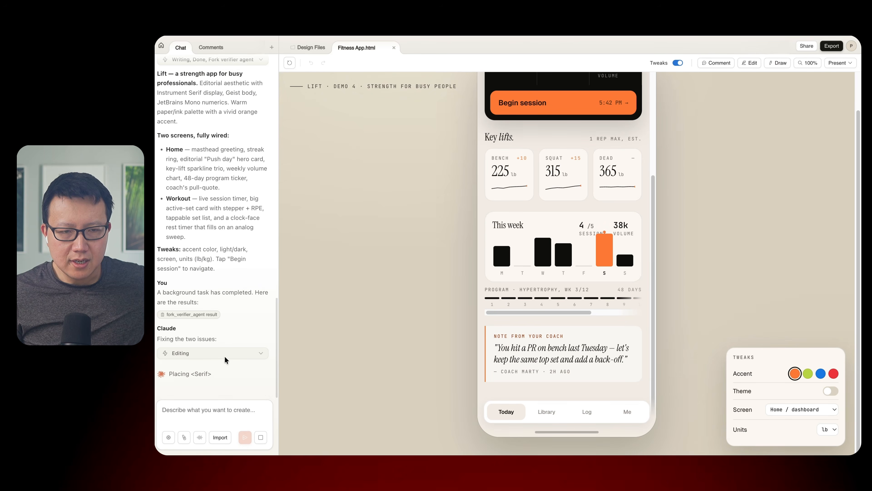
{"action": "left_click_drag", "start_coordinate": [158, 340], "coordinate": [220, 342]}
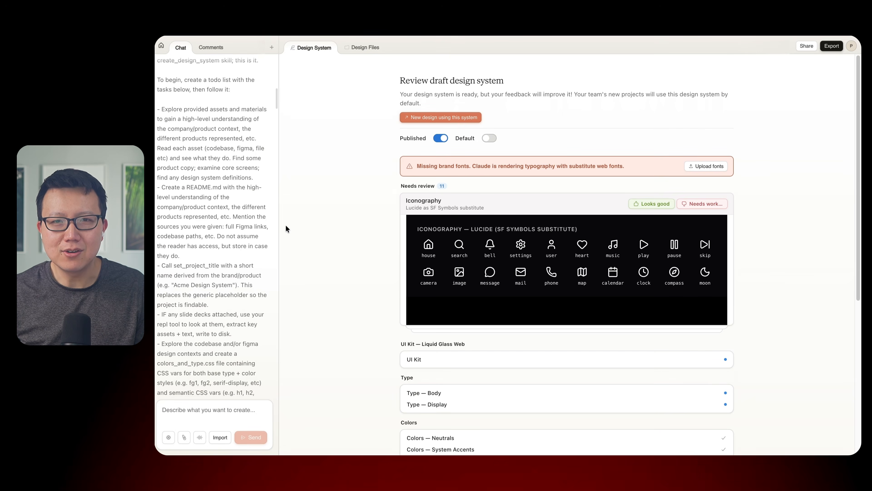
- Review the Liquid Glass design system's source prompt and its draft type, color, spacing, component and brand sections
{"action": "scroll", "coordinate": [223, 242], "scroll_direction": "up", "scroll_amount": 10}
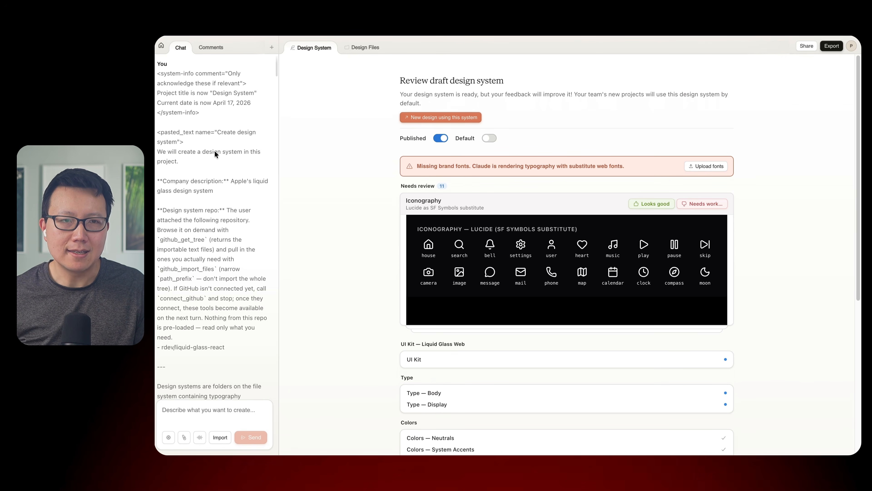
{"action": "scroll", "coordinate": [222, 169], "scroll_direction": "down", "scroll_amount": 1}
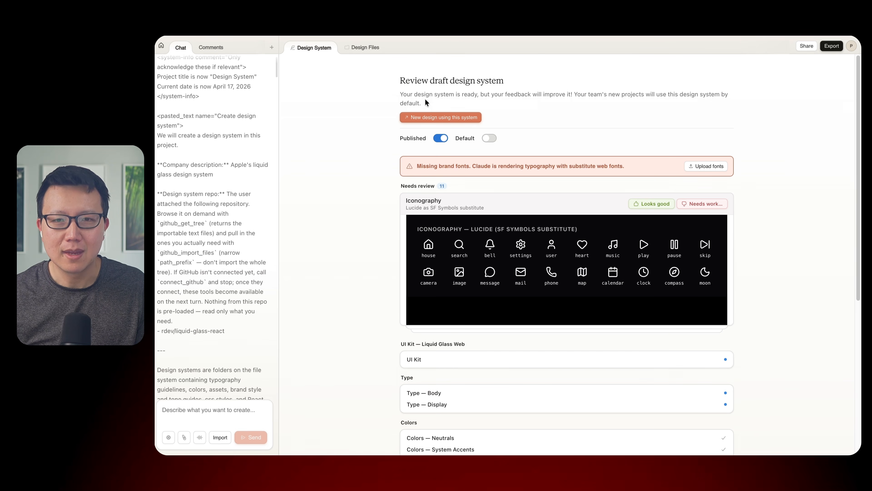
{"action": "scroll", "coordinate": [466, 272], "scroll_direction": "down", "scroll_amount": 3}
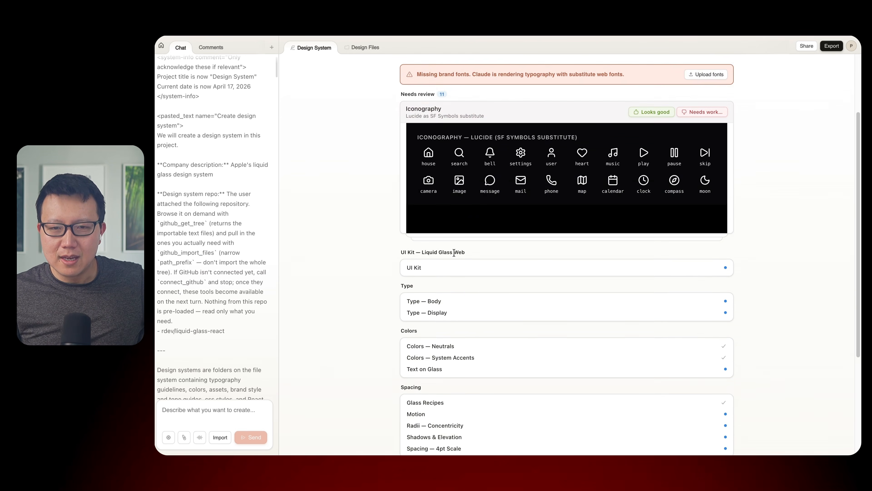
{"action": "scroll", "coordinate": [455, 274], "scroll_direction": "down", "scroll_amount": 4}
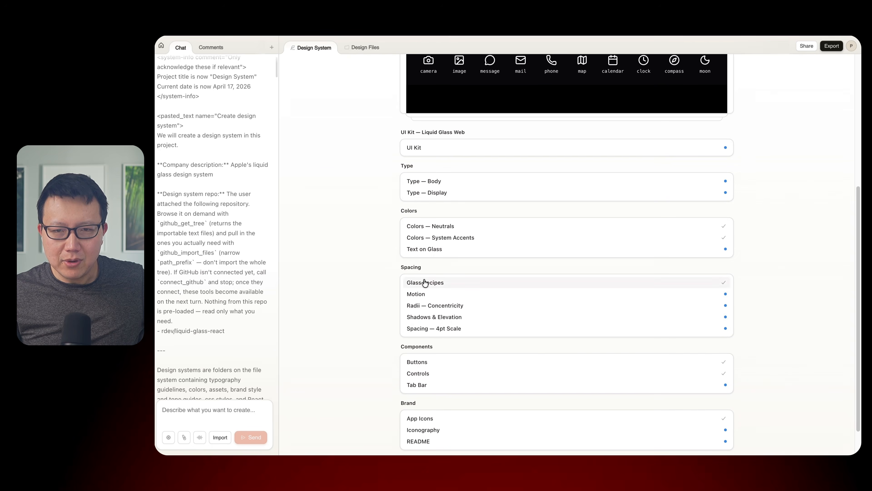
{"action": "scroll", "coordinate": [439, 294], "scroll_direction": "up", "scroll_amount": 6}
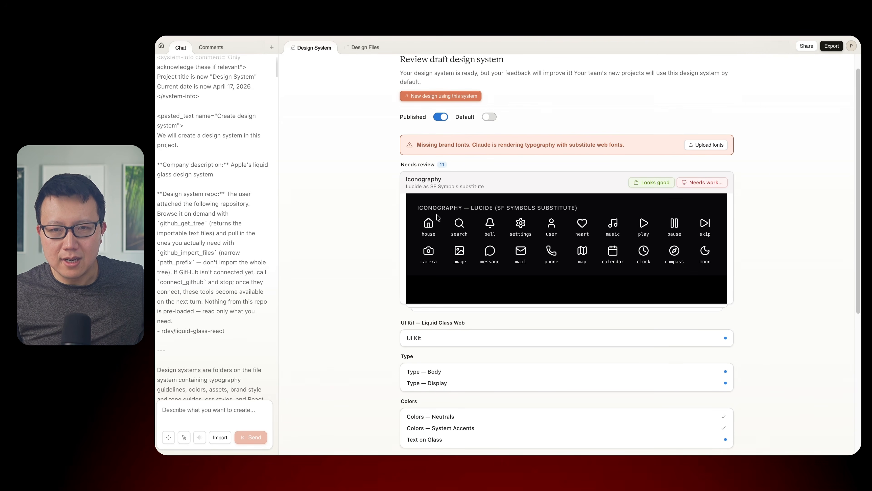
- Approve the Iconography, Motion, README, Radii — Concentricity and Shadows & Elevation items of the design system
{"action": "left_click", "coordinate": [668, 184]}
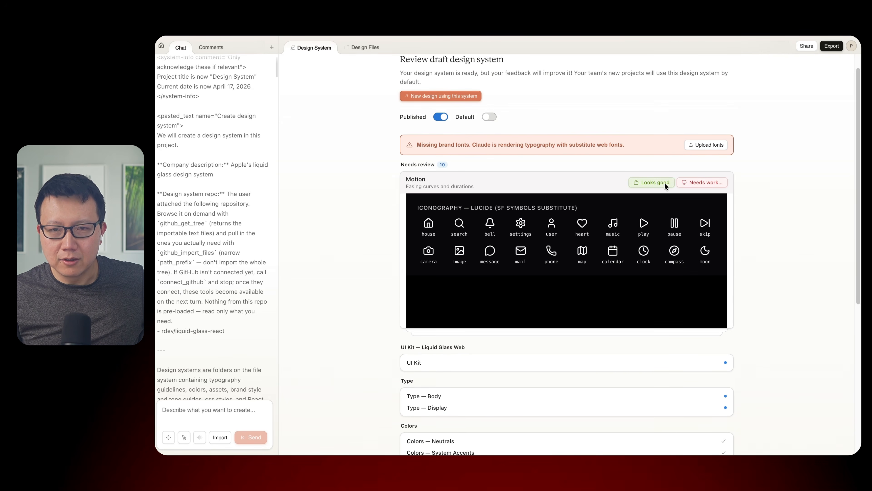
{"action": "left_click", "coordinate": [640, 183]}
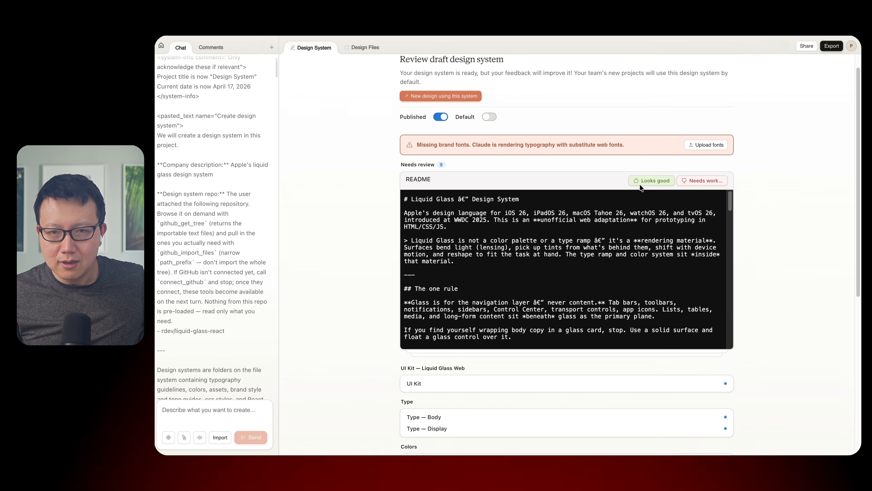
{"action": "left_click", "coordinate": [640, 183]}
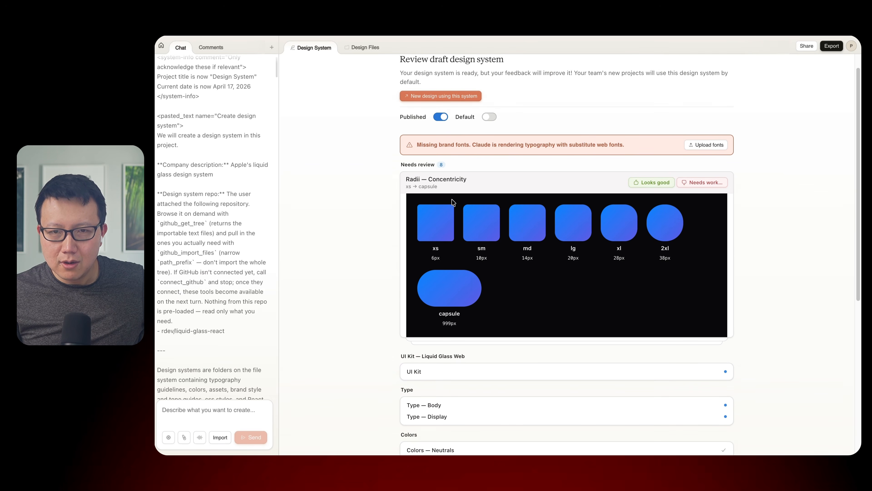
{"action": "left_click", "coordinate": [651, 182]}
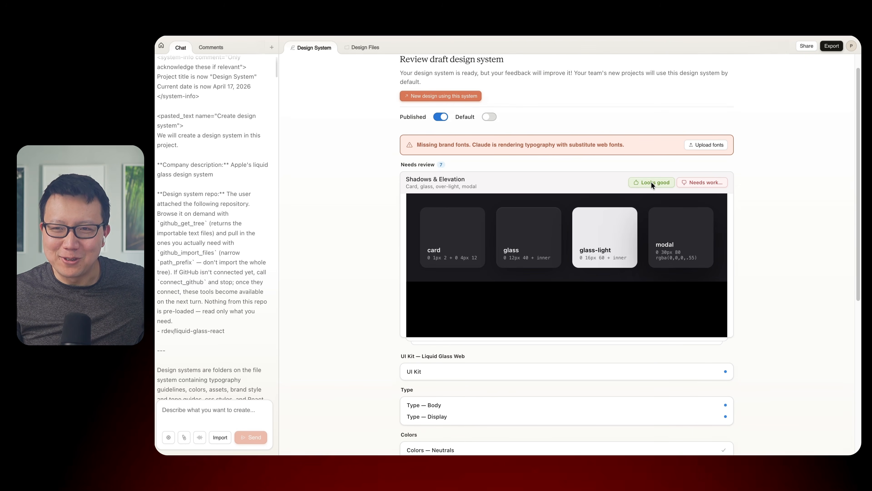
{"action": "left_click", "coordinate": [651, 183]}
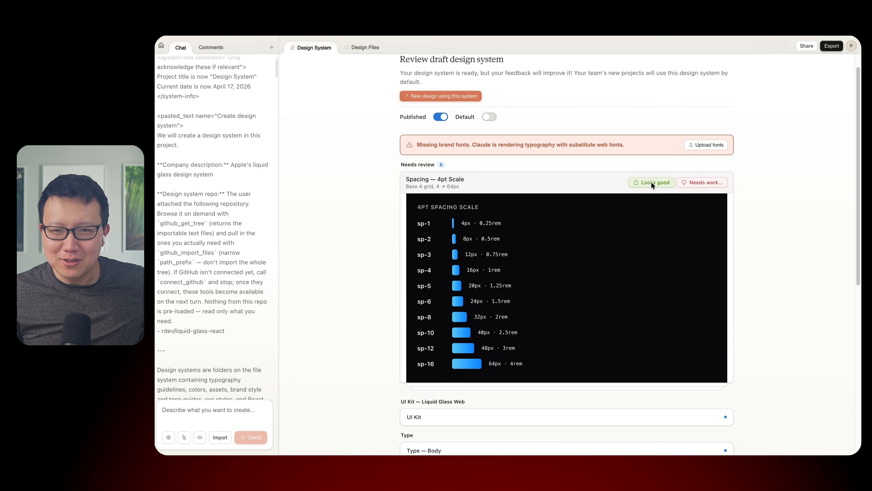
- Approve the remaining Spacing — 4pt Scale, Tab Bar, Text on Glass, Type and UI Kit items
{"action": "left_click", "coordinate": [651, 182]}
{"action": "left_click", "coordinate": [651, 182]}
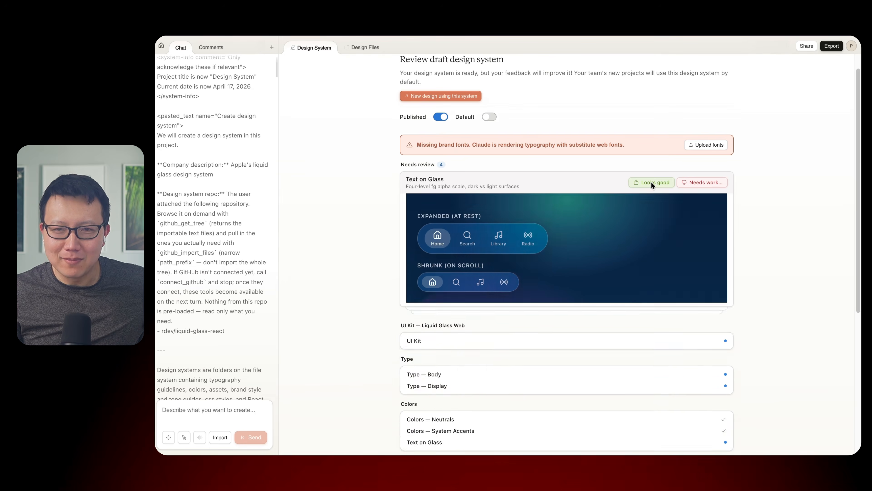
{"action": "left_click", "coordinate": [658, 183]}
{"action": "left_click", "coordinate": [658, 181]}
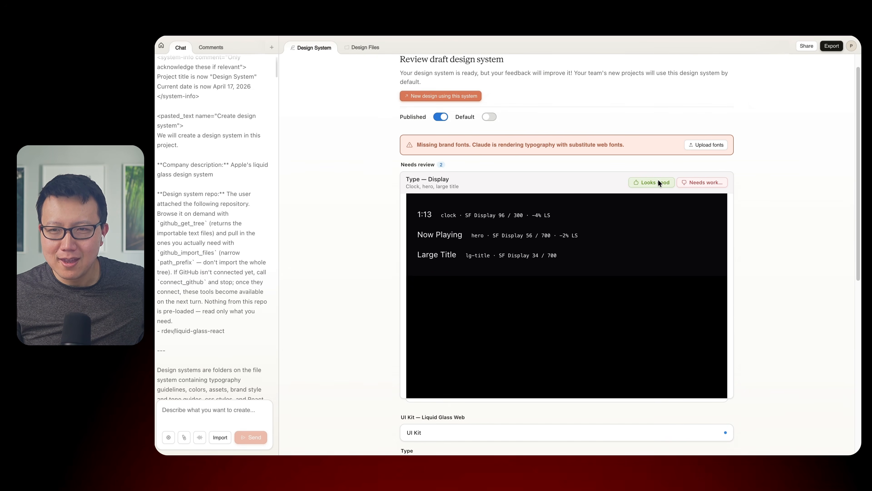
{"action": "left_click", "coordinate": [659, 182]}
{"action": "left_click", "coordinate": [658, 181]}
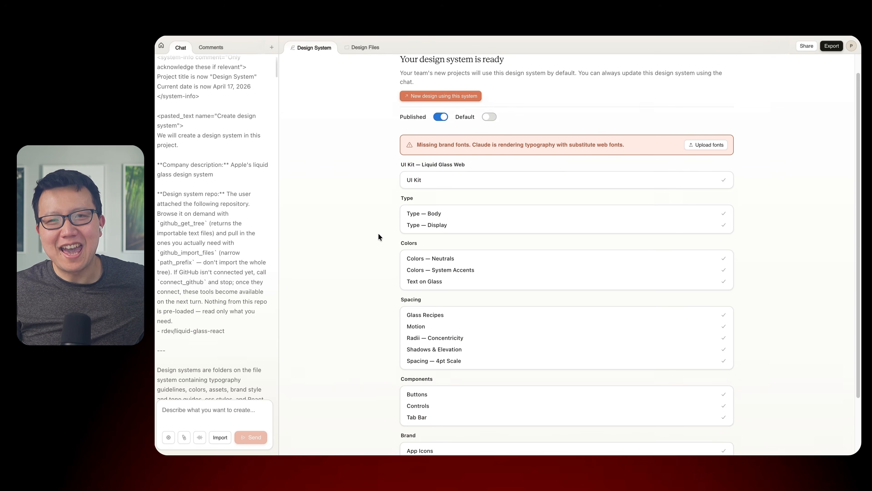
- Inspect the Forge fitness prototype's home screen and title, and get ready to write a new chat message
{"action": "scroll", "coordinate": [381, 225], "scroll_direction": "up", "scroll_amount": 1}
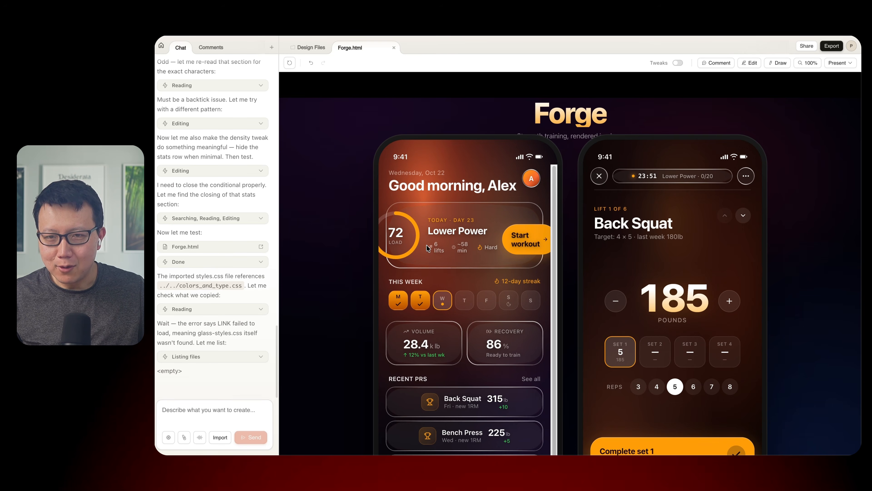
{"action": "scroll", "coordinate": [463, 255], "scroll_direction": "down", "scroll_amount": 1}
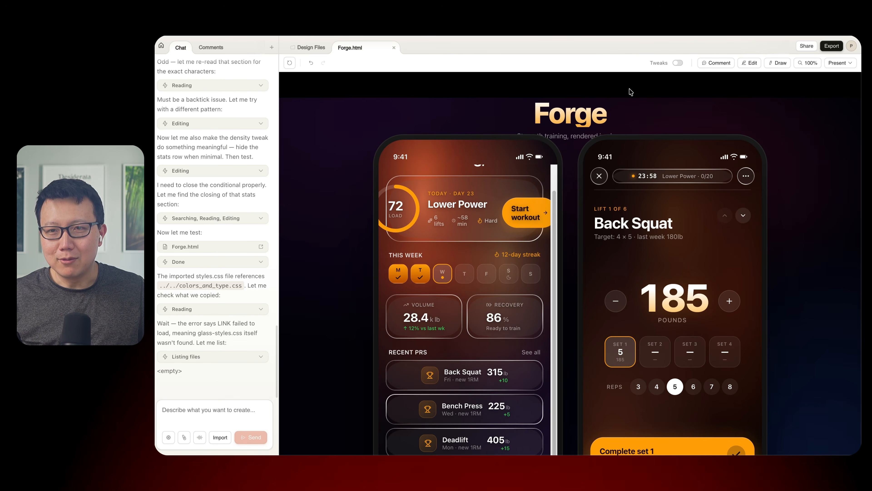
{"action": "left_click_drag", "start_coordinate": [544, 116], "coordinate": [590, 116]}
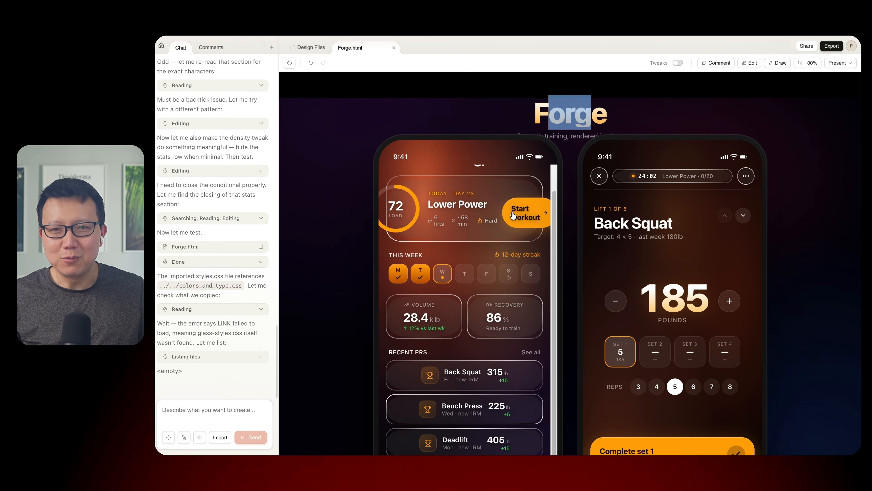
{"action": "left_click", "coordinate": [206, 407]}
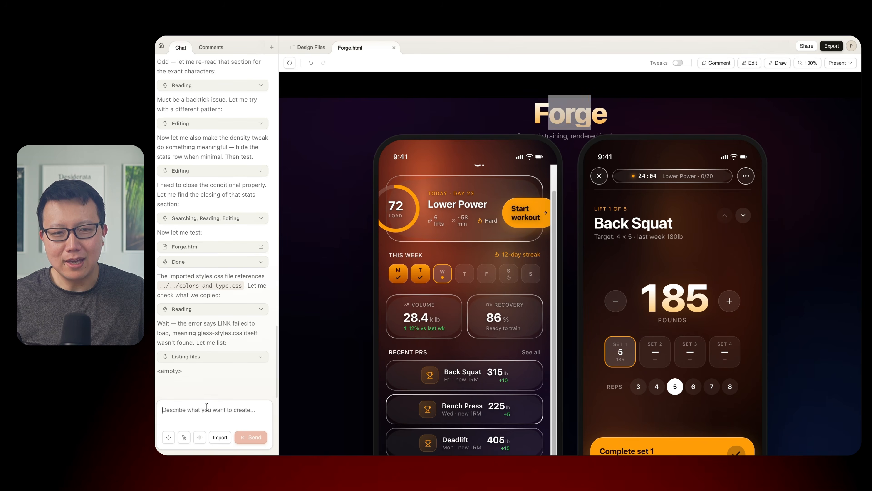